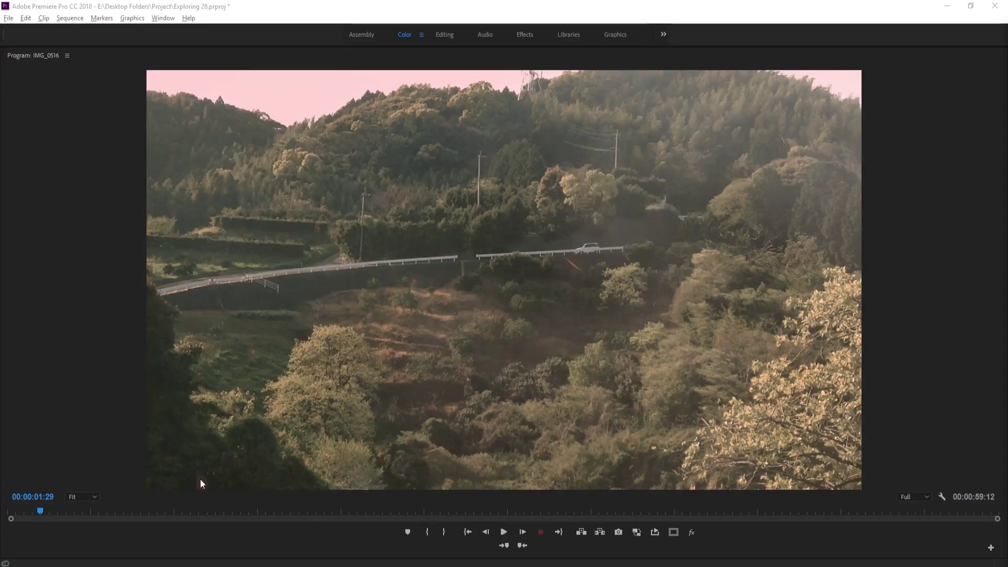
# Rewind the graded hillside clip to the start, then play and stop it
pyautogui.moveTo(43, 513); pyautogui.dragTo(2, 520)
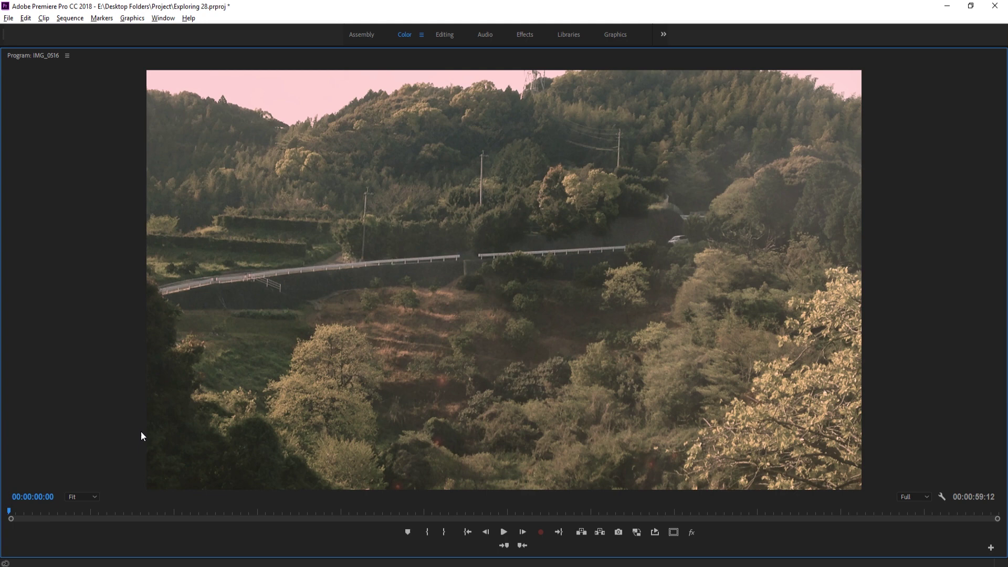
pyautogui.press('space')
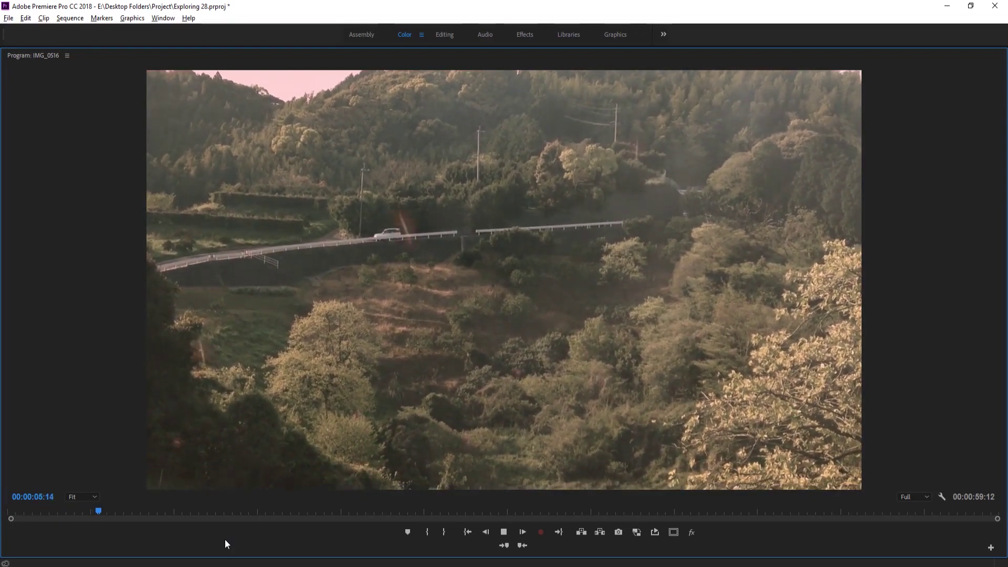
pyautogui.press('space')
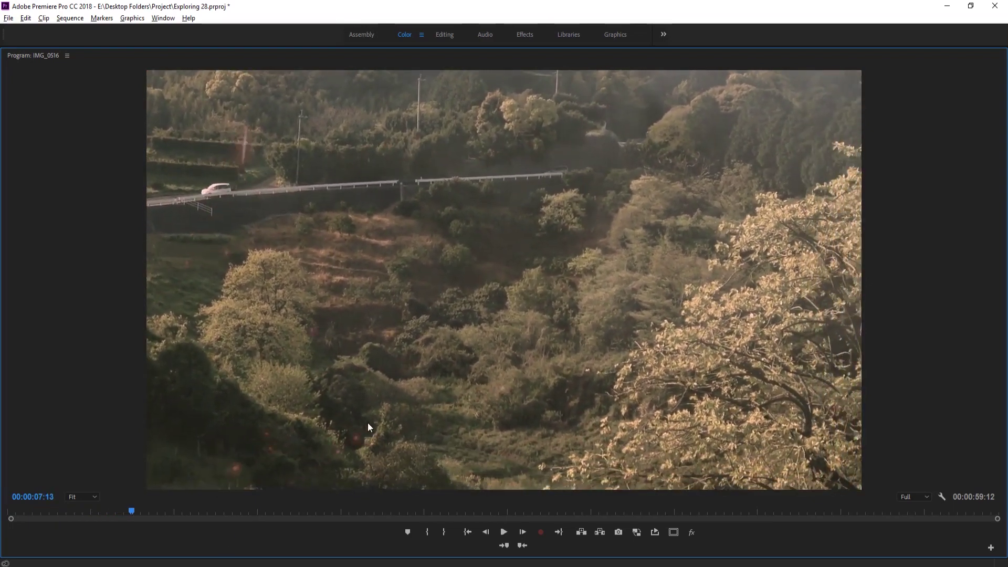
pyautogui.press('`')
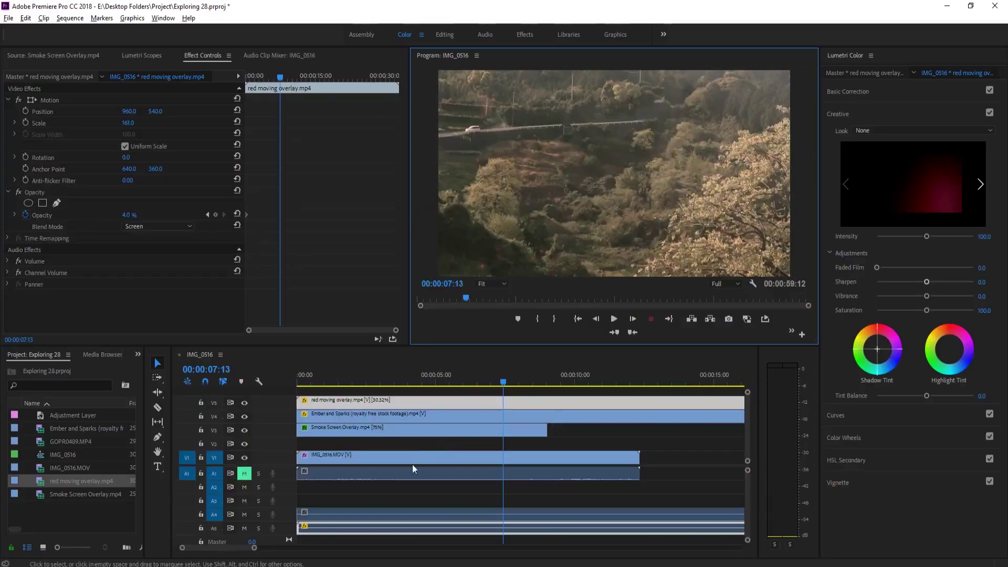
pyautogui.press('Home')
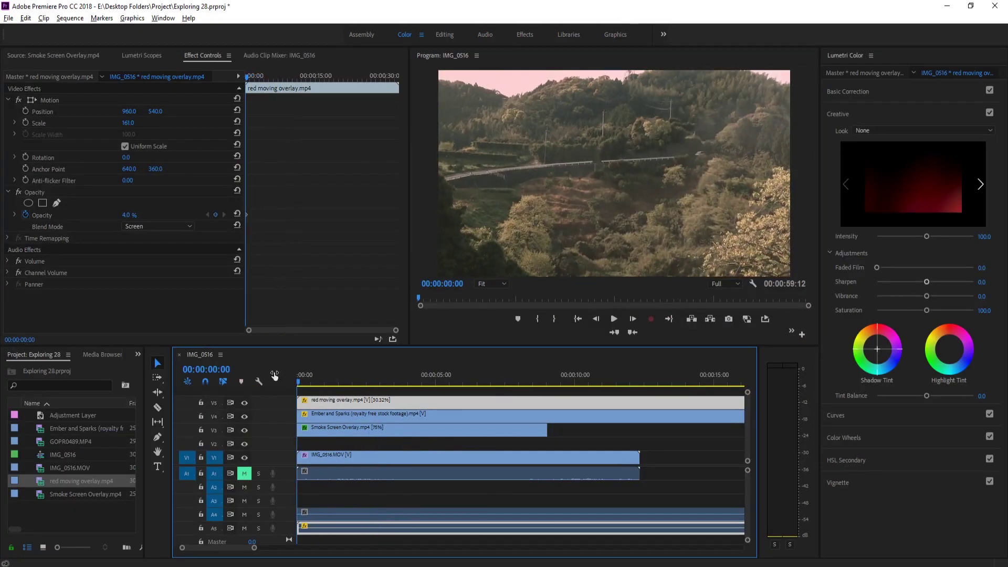
pyautogui.click(246, 403)
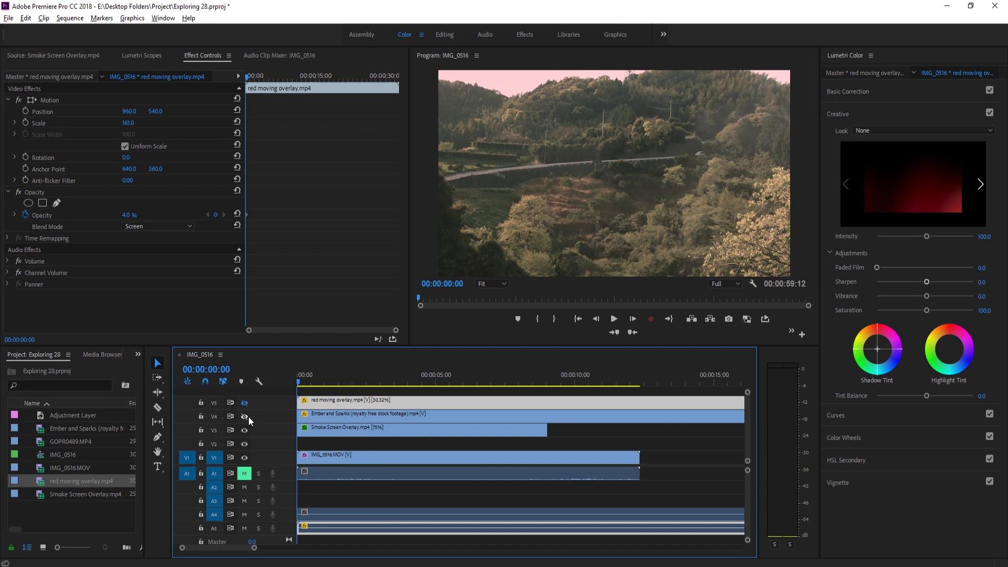
pyautogui.click(244, 430)
pyautogui.click(245, 416)
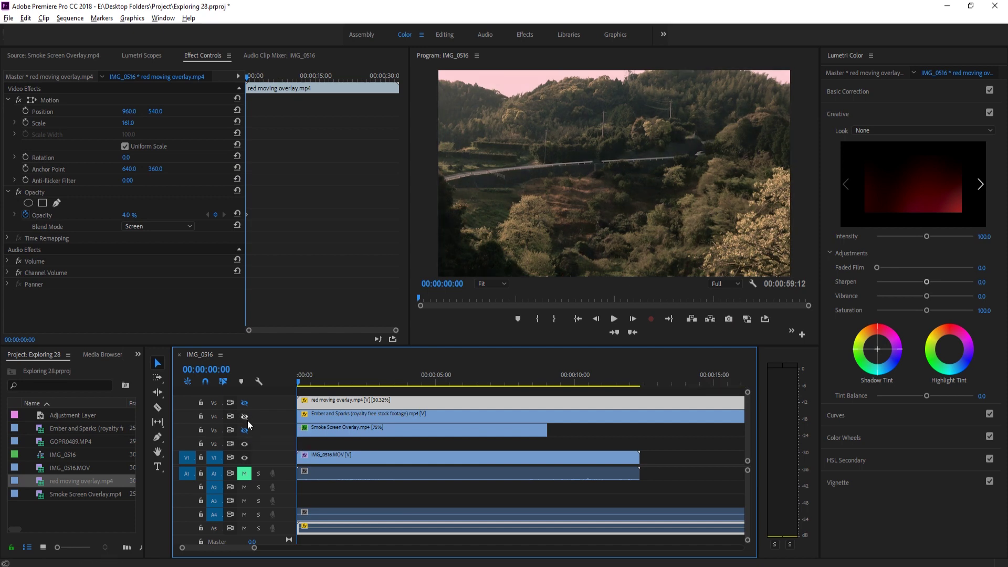
pyautogui.click(316, 475)
pyautogui.scroll(-2, 63, 267)
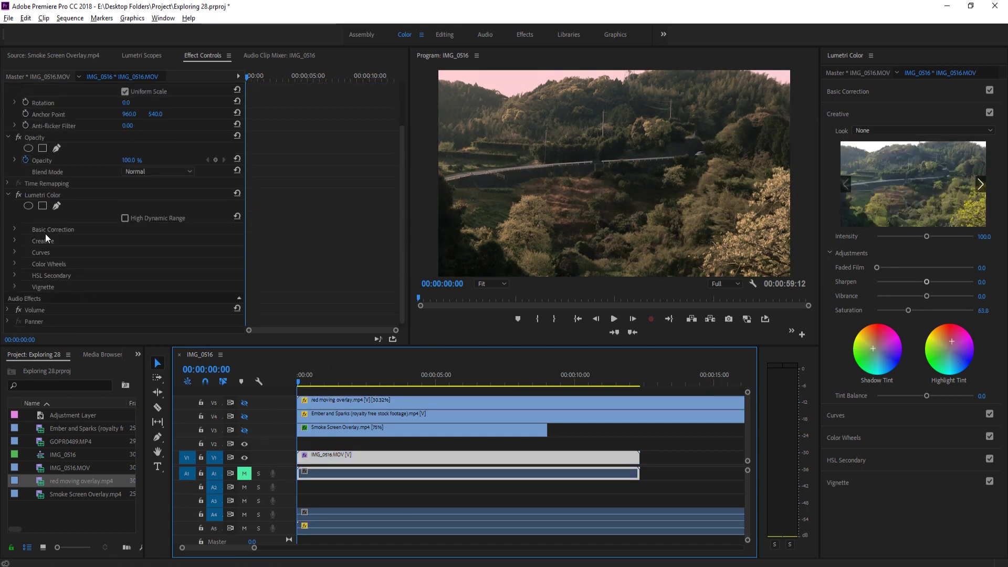
pyautogui.click(19, 195)
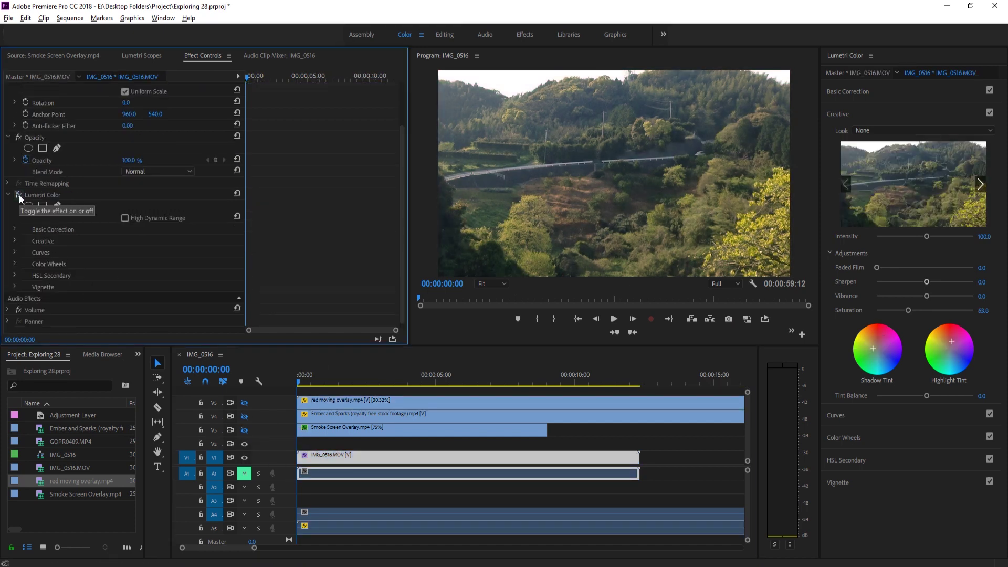
pyautogui.click(303, 382)
pyautogui.moveTo(307, 385); pyautogui.dragTo(377, 394)
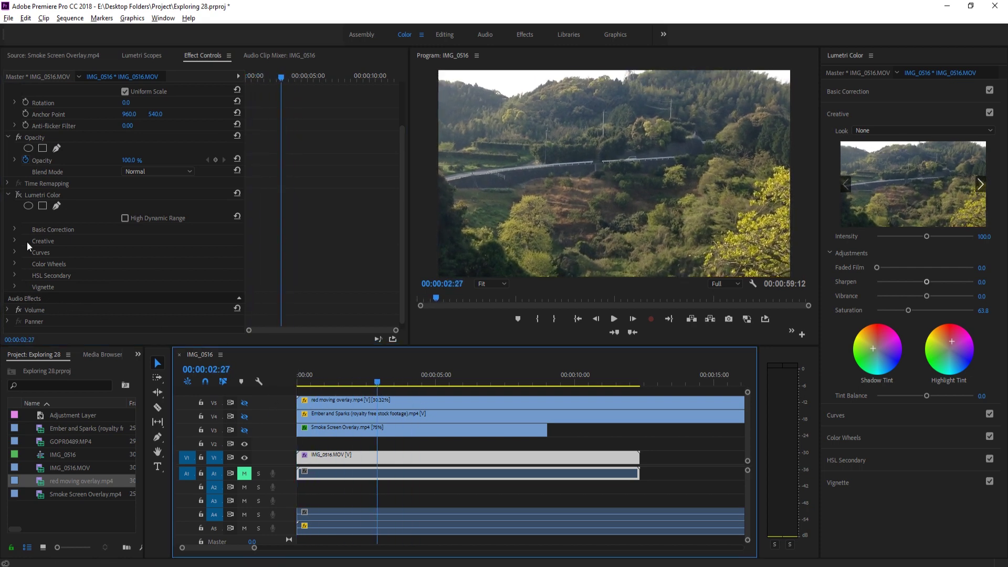
pyautogui.click(18, 194)
pyautogui.click(244, 430)
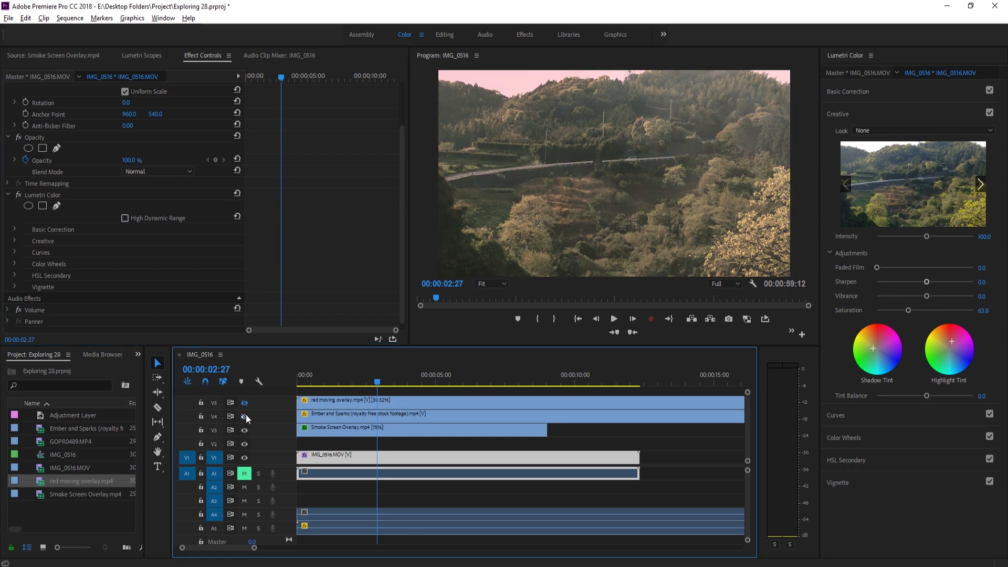
pyautogui.click(244, 417)
pyautogui.click(245, 403)
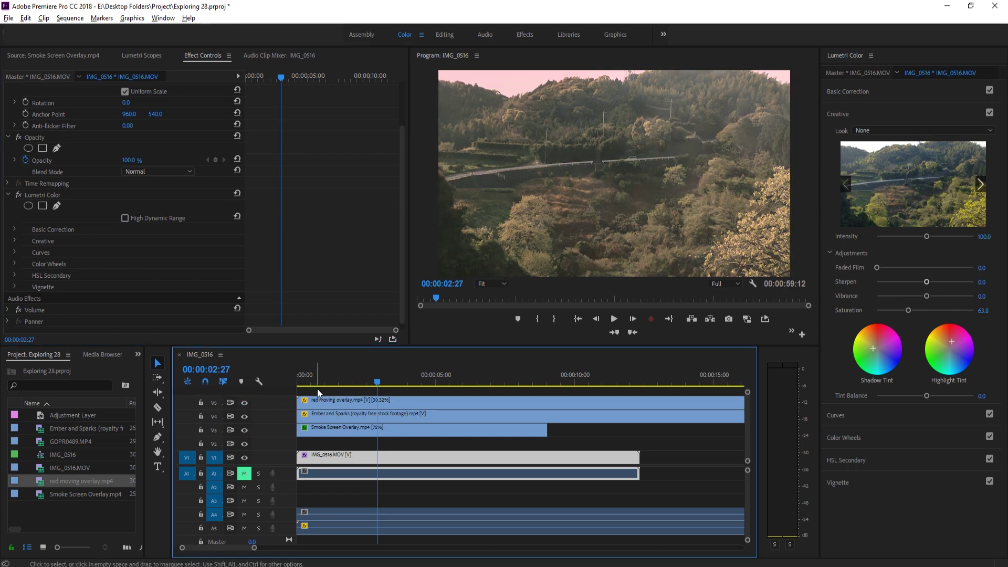
pyautogui.moveTo(318, 379); pyautogui.dragTo(347, 387)
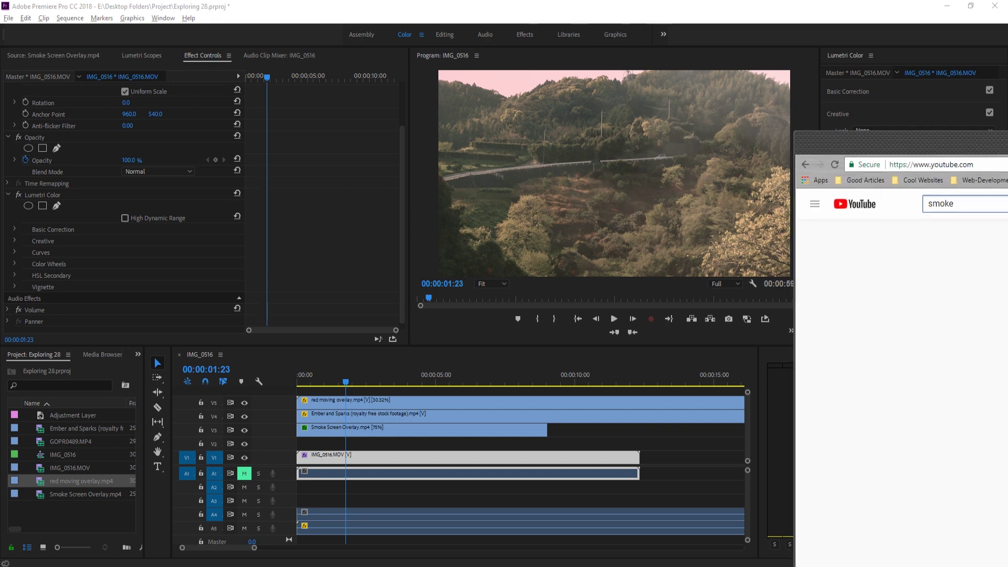
# Search YouTube for "smoke effect"
pyautogui.write('s')
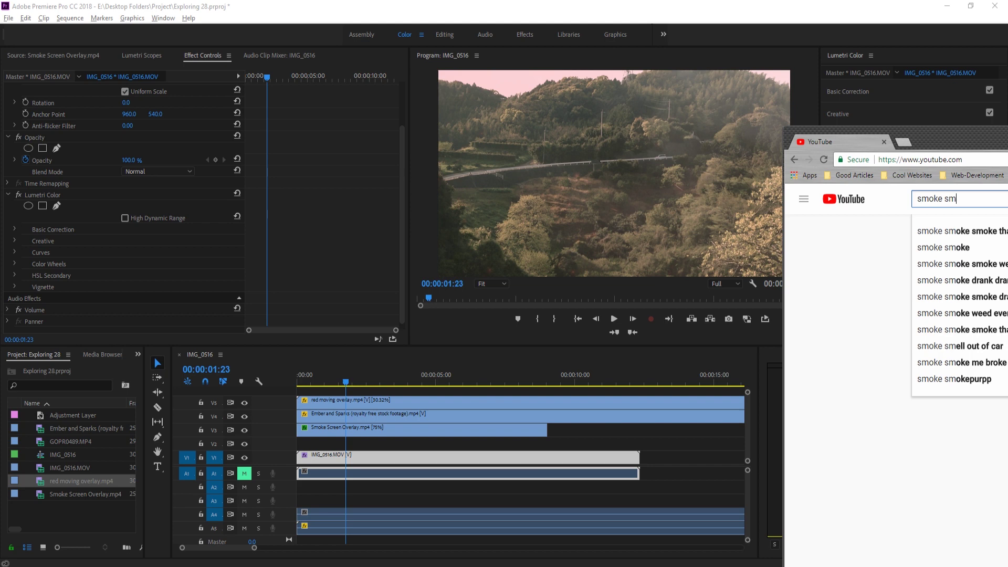
pyautogui.press('BackSpace')
pyautogui.write('effect')
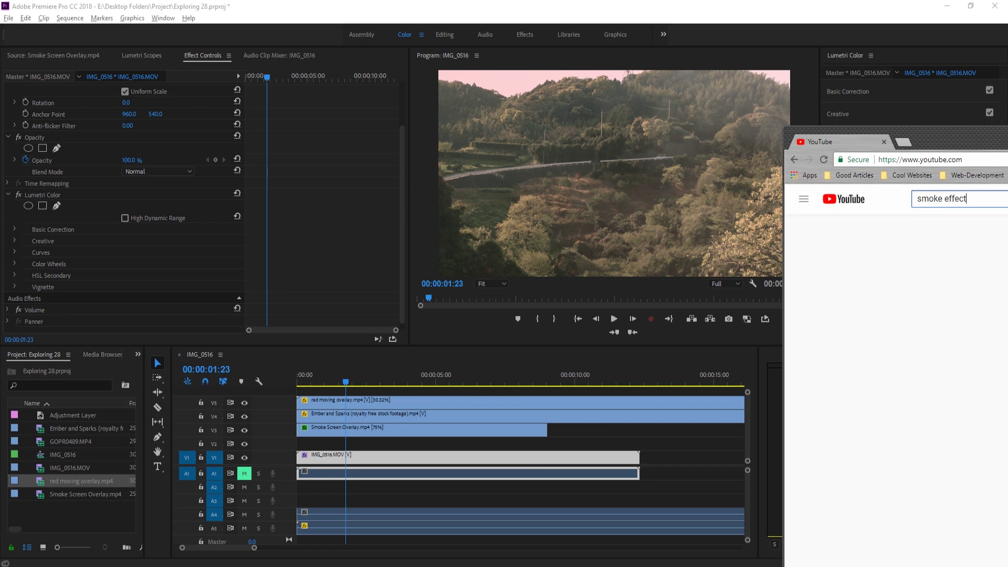
pyautogui.press('Return')
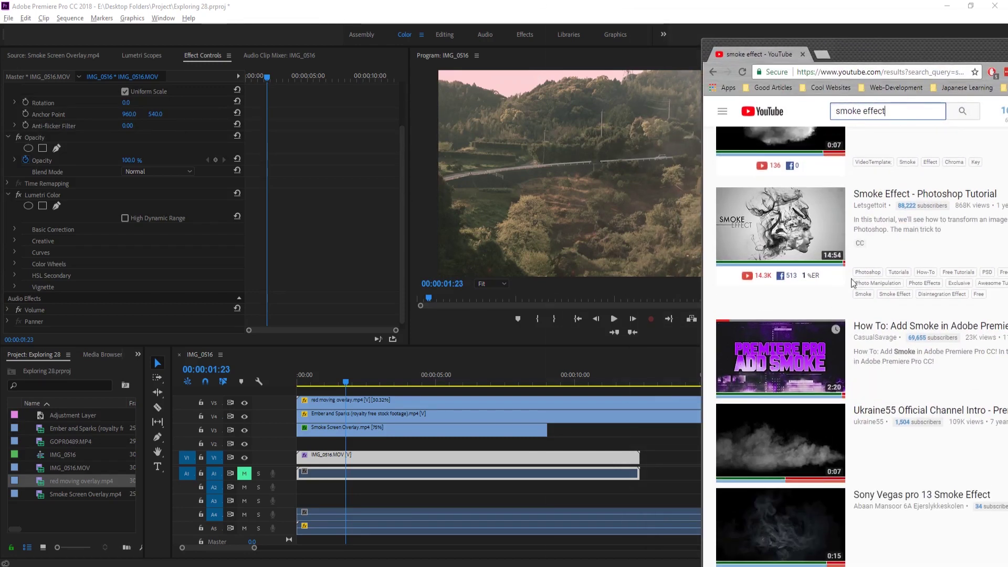
# Change the search to "smoke overlay" and browse the results
pyautogui.doubleClick(891, 114)
pyautogui.press('BackSpace')
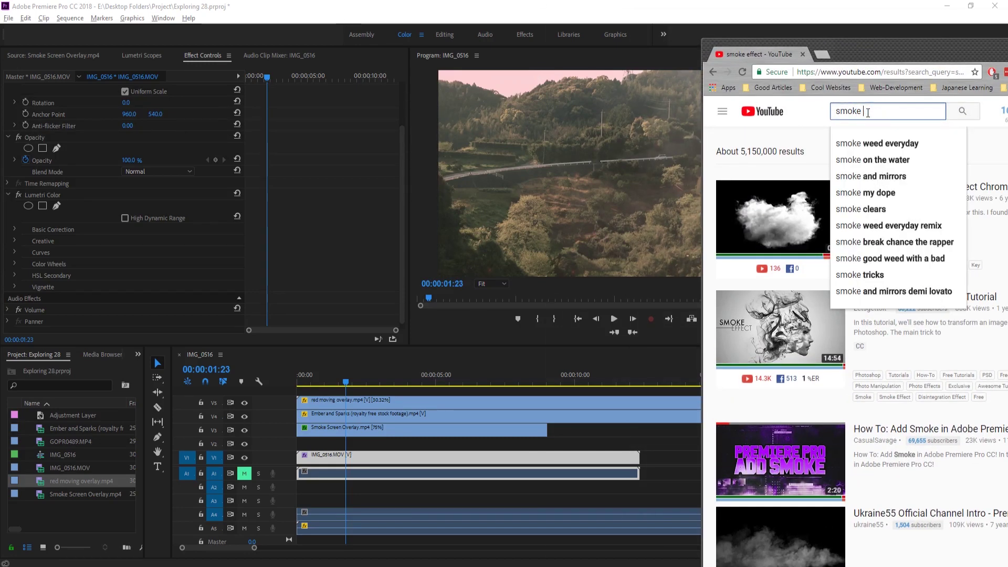
pyautogui.write('overlay')
pyautogui.press('Return')
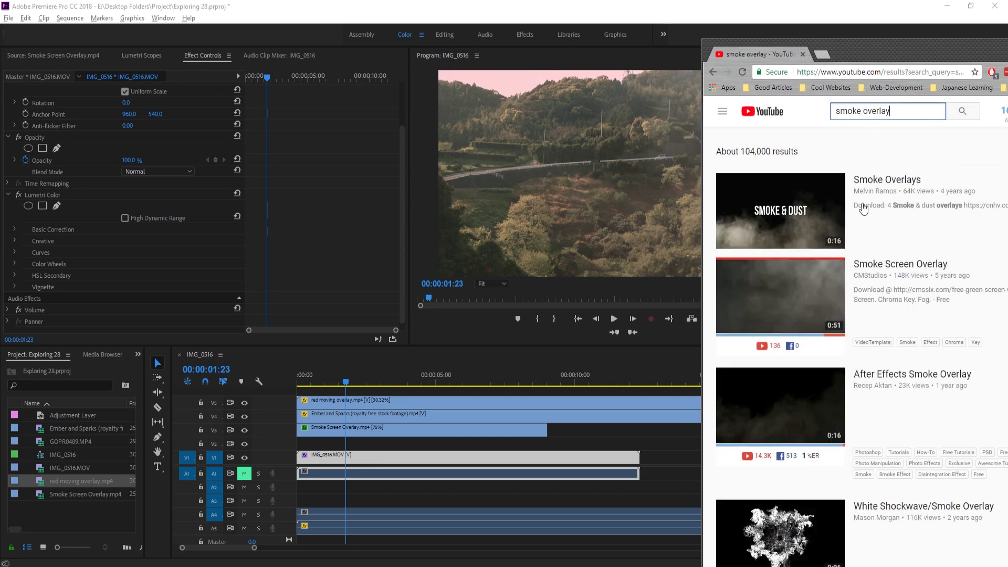
pyautogui.scroll(-2, 786, 220)
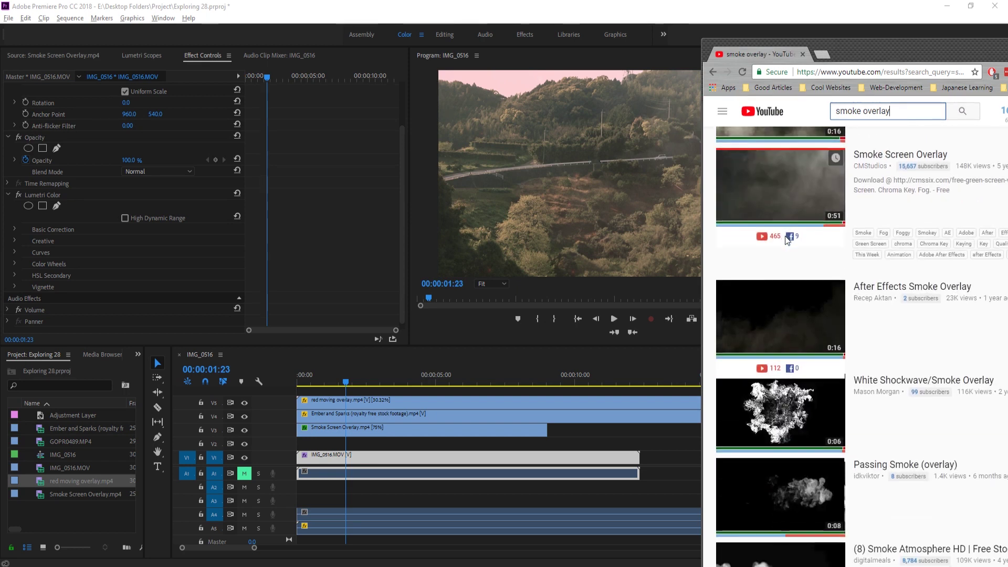
pyautogui.scroll(-4, 783, 303)
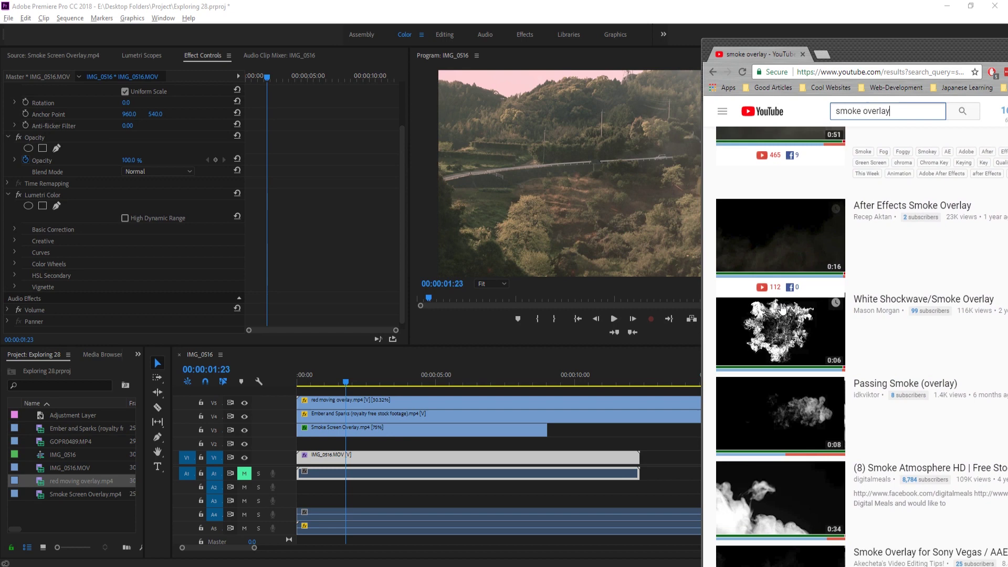
pyautogui.scroll(-2, 798, 300)
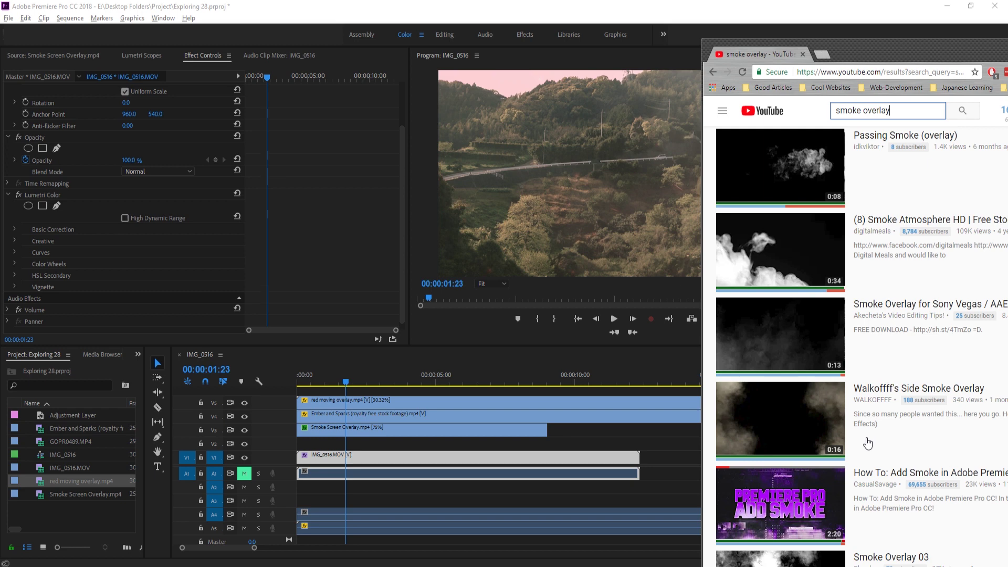
pyautogui.scroll(2, 868, 443)
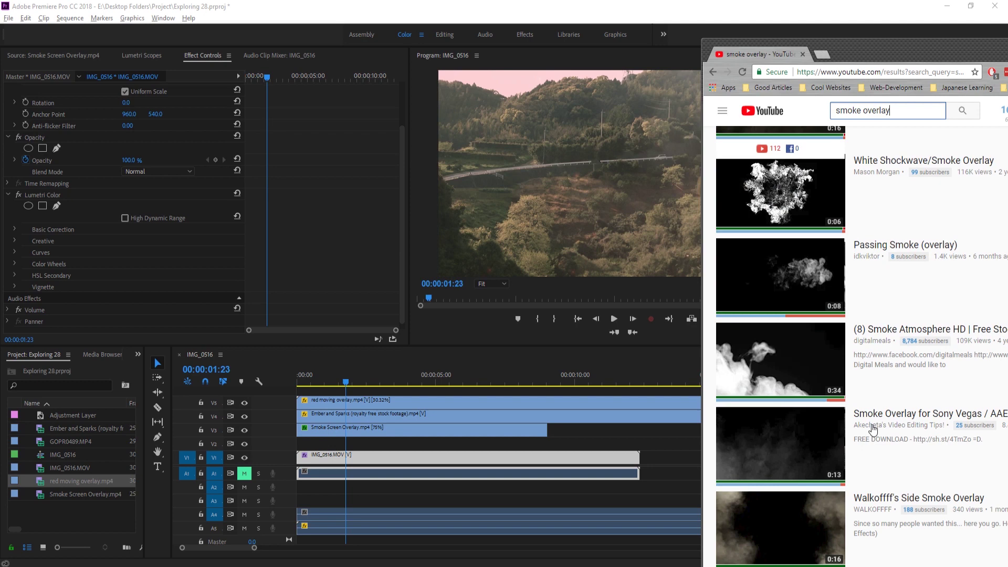
pyautogui.scroll(1, 878, 428)
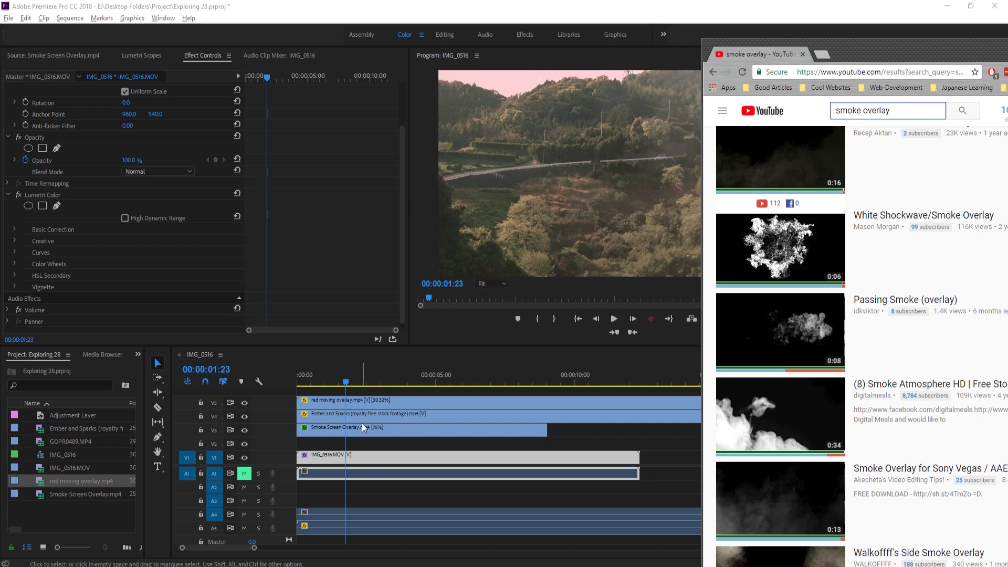
# Search YouTube for "ember overlay" and glance through the results
pyautogui.click(848, 115)
pyautogui.doubleClick(847, 110)
pyautogui.write('ember')
pyautogui.press('Return')
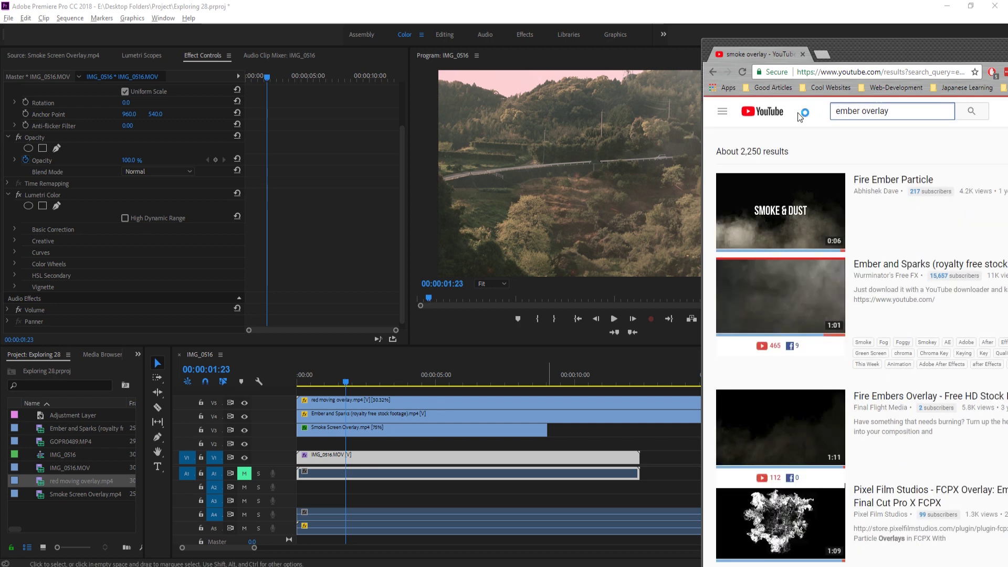
pyautogui.scroll(-3, 886, 215)
pyautogui.scroll(1, 885, 216)
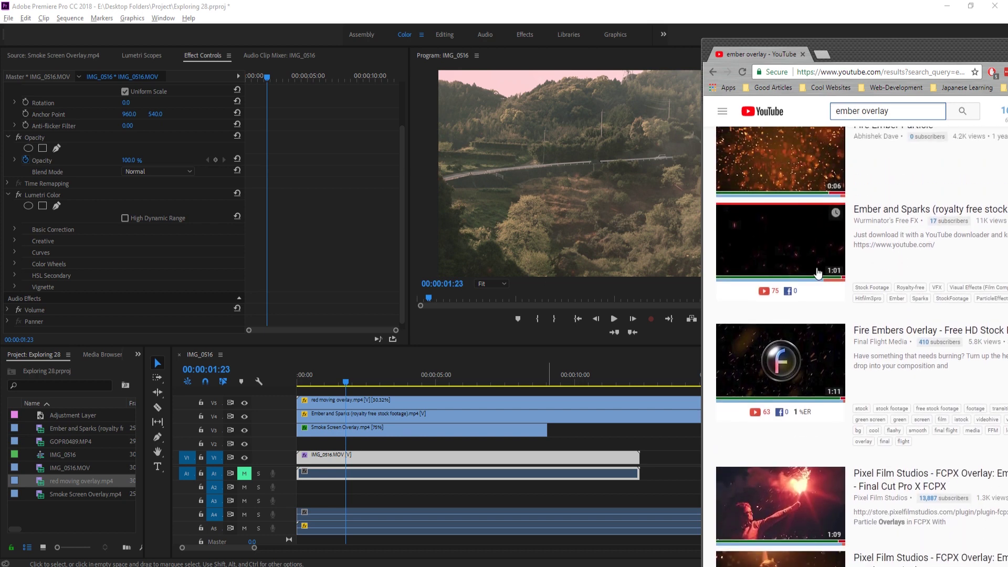
# Search for "red overlay", then bring the Premiere Pro project back to the front
pyautogui.moveTo(860, 111); pyautogui.dragTo(767, 121)
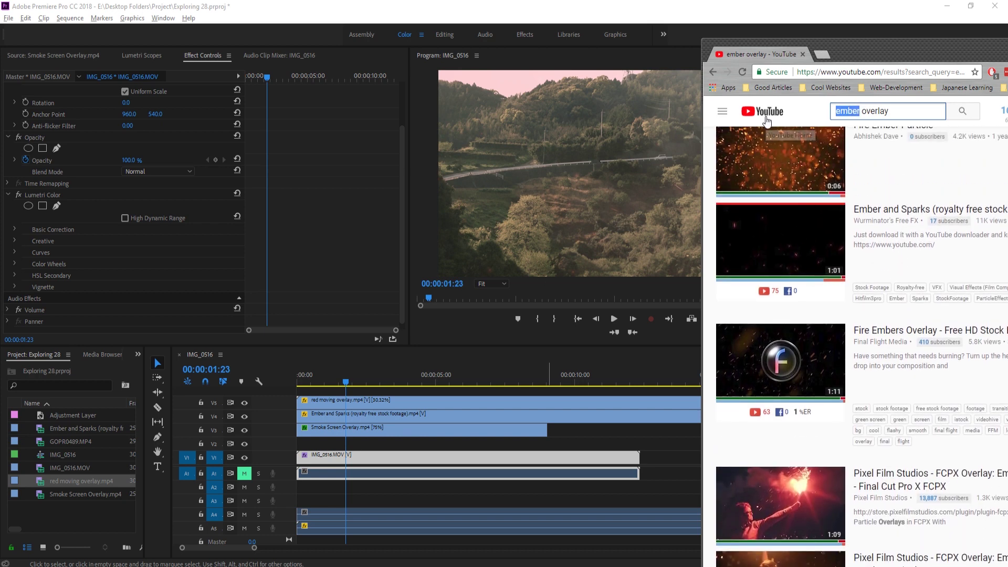
pyautogui.write('red')
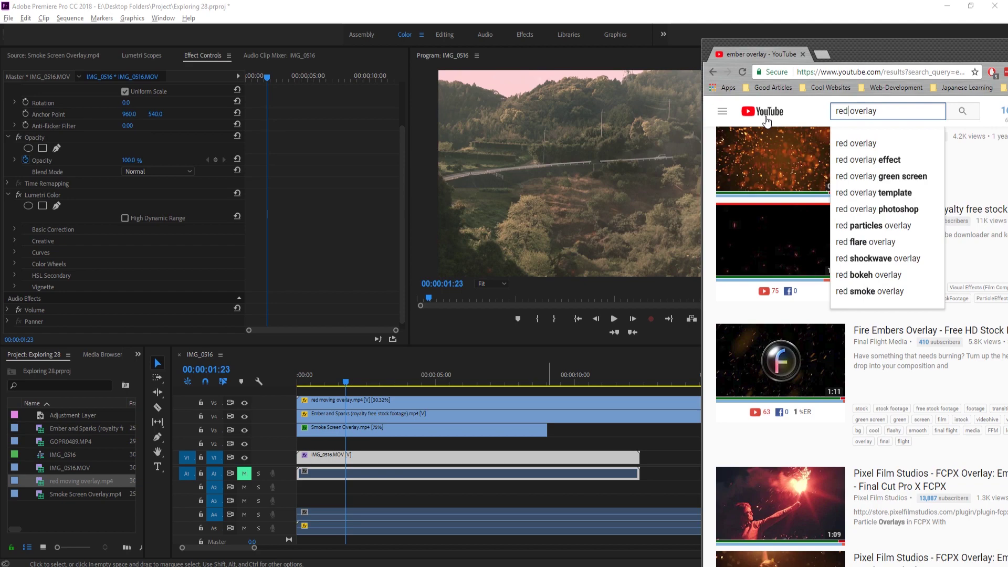
pyautogui.press('Return')
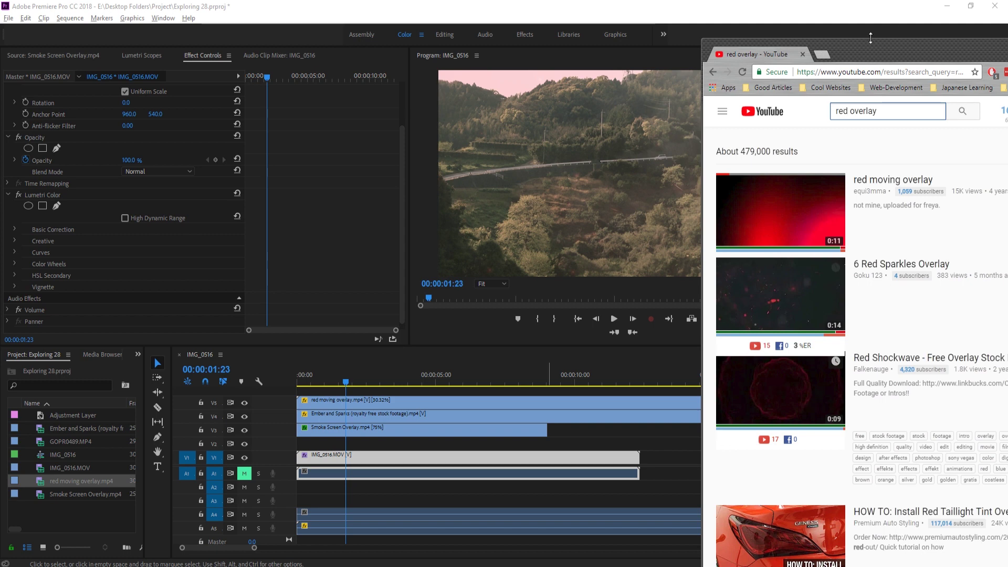
pyautogui.click(890, 34)
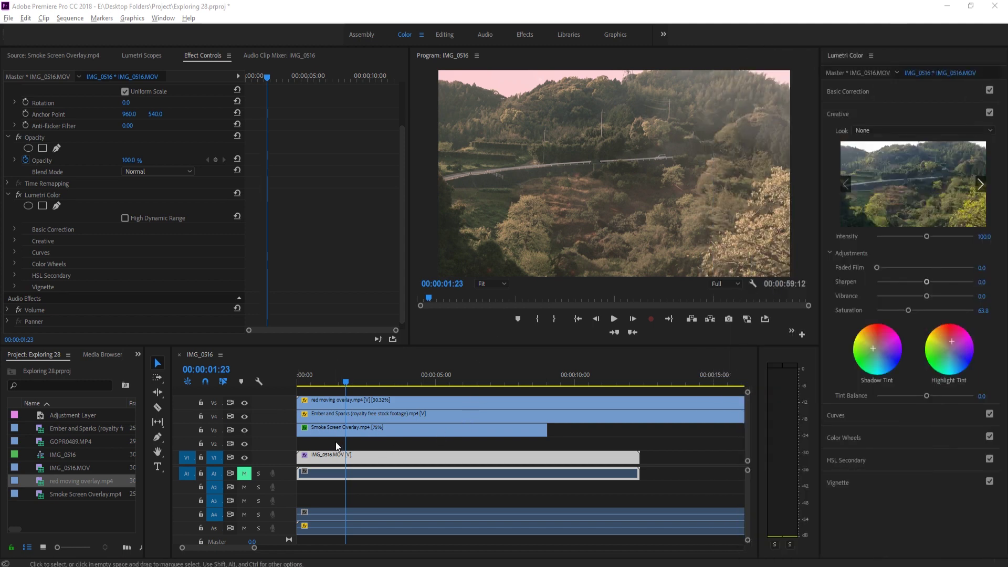
# Delete the overlay clips above the footage and show Lumetri Basic Correction
pyautogui.moveTo(335, 442); pyautogui.dragTo(282, 376)
pyautogui.press('Delete')
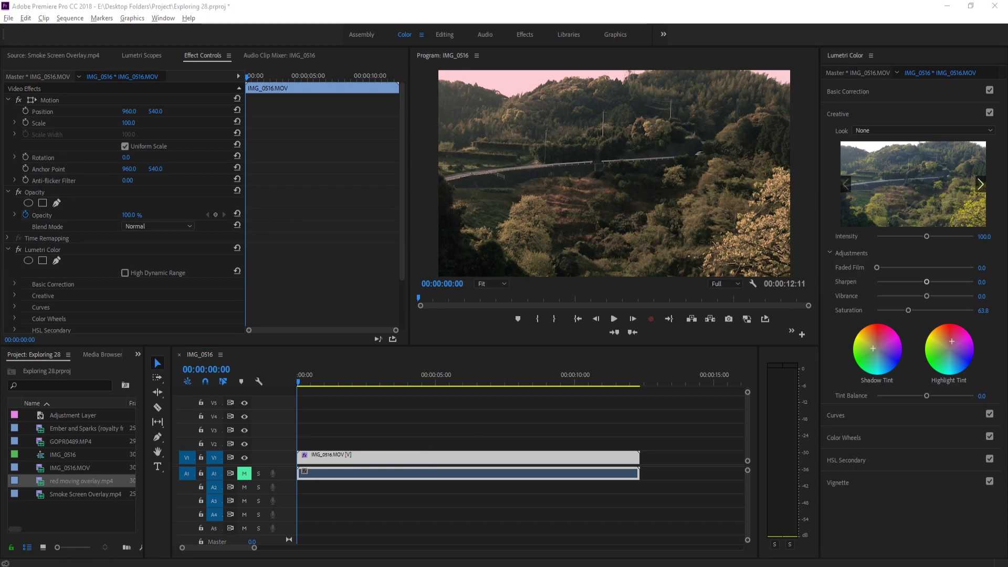
pyautogui.hotkey('alt', 'Tab')
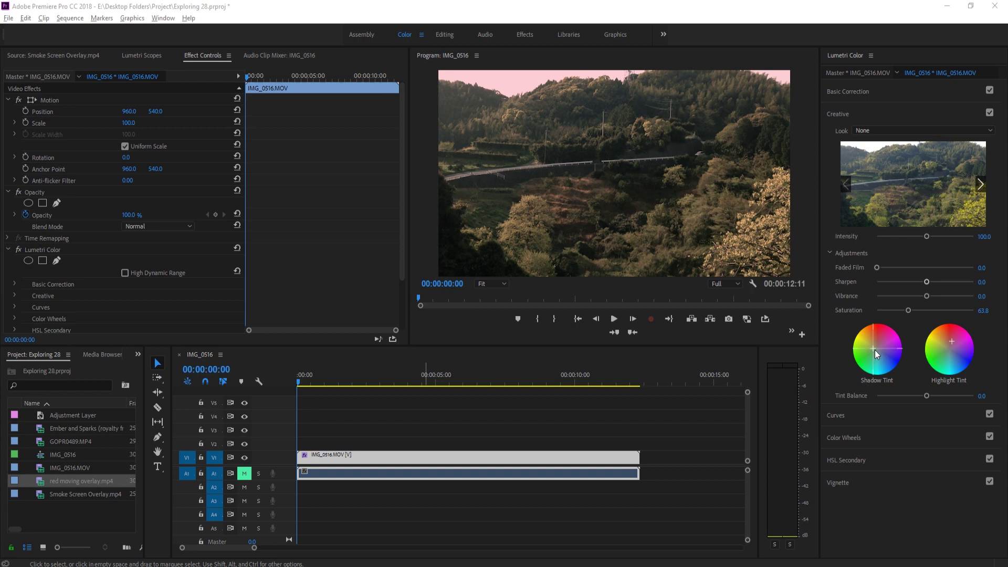
pyautogui.click(889, 93)
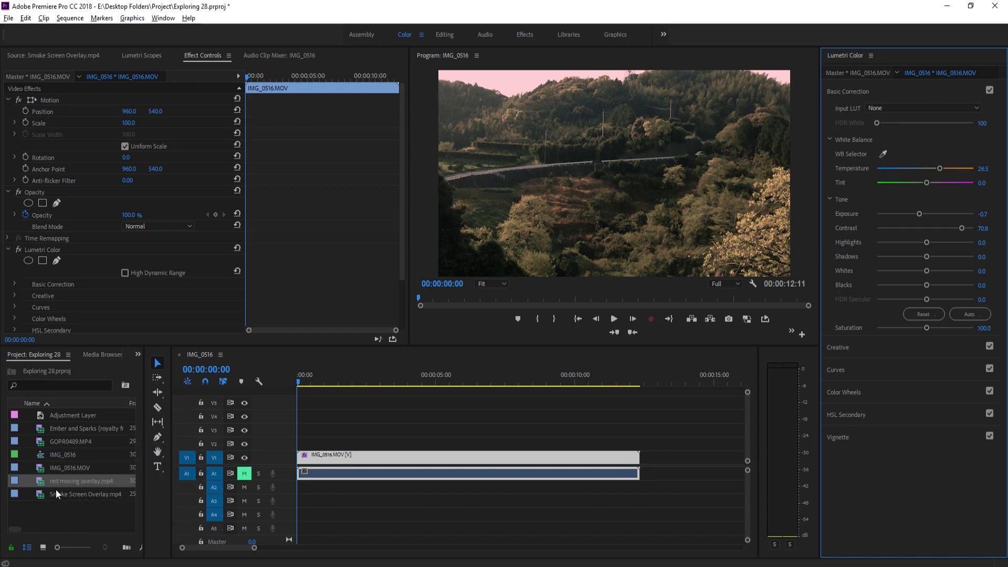
# Place Smoke Screen Overlay.mp4 on V3 above the footage and scale it to 150
pyautogui.moveTo(56, 492); pyautogui.dragTo(296, 425)
pyautogui.click(587, 222)
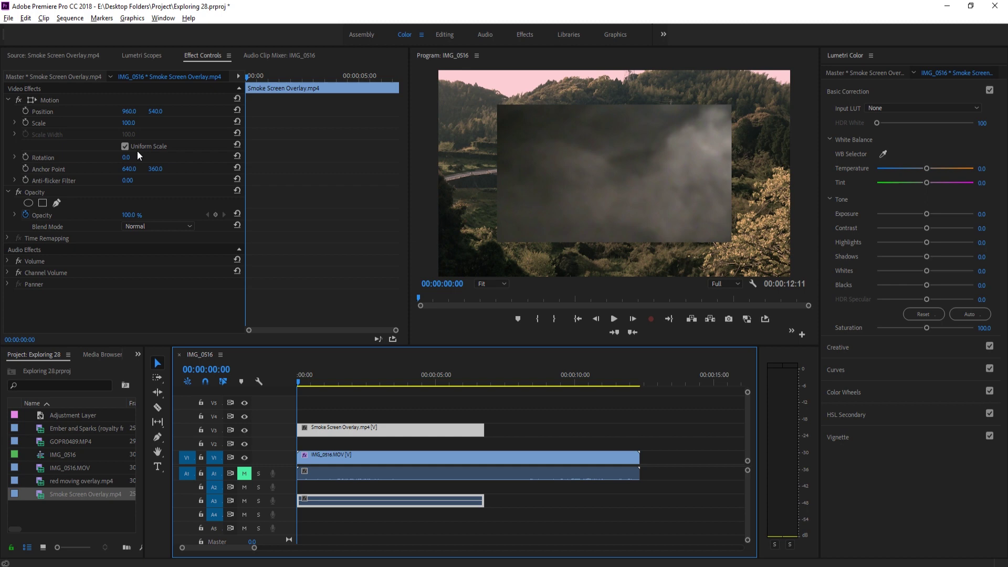
pyautogui.moveTo(129, 127); pyautogui.dragTo(156, 127)
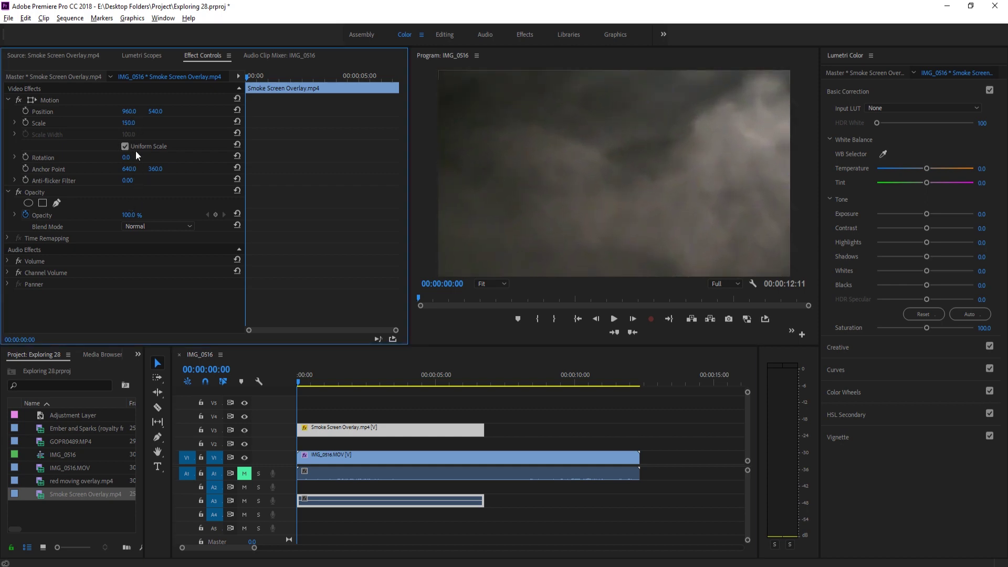
pyautogui.click(156, 226)
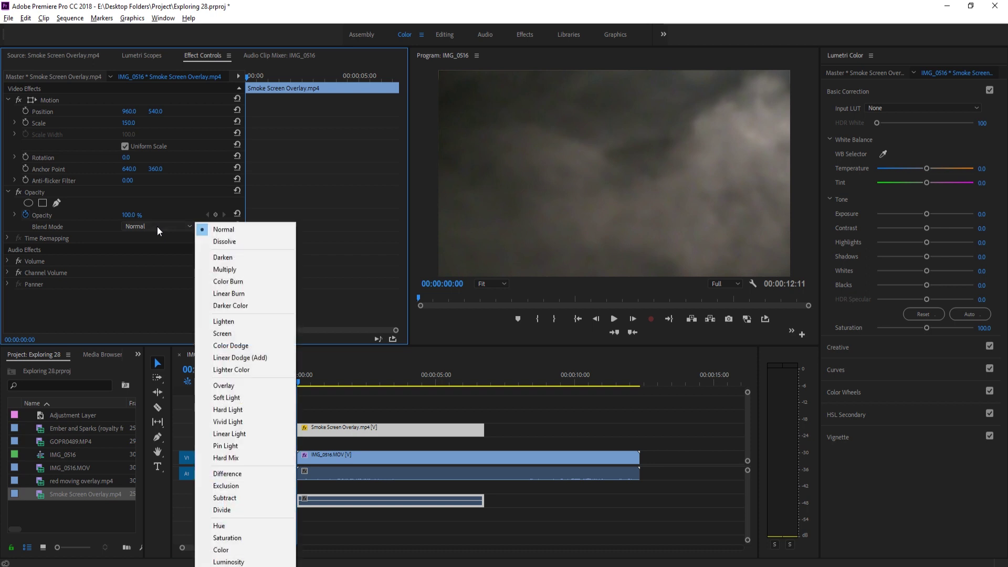
# Set the smoke overlay's blend mode to Screen and preview up to about five seconds
pyautogui.click(230, 333)
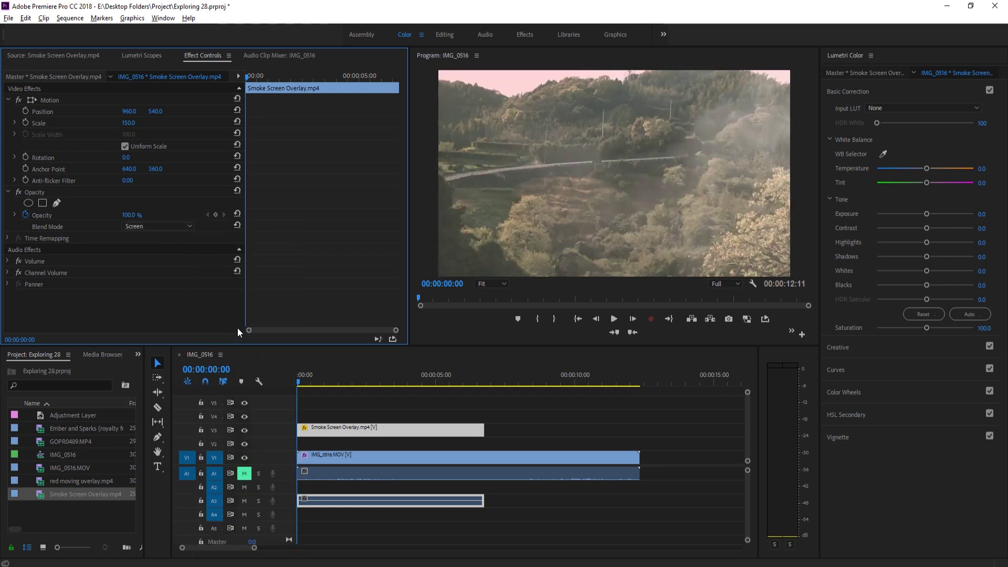
pyautogui.moveTo(300, 381); pyautogui.dragTo(323, 411)
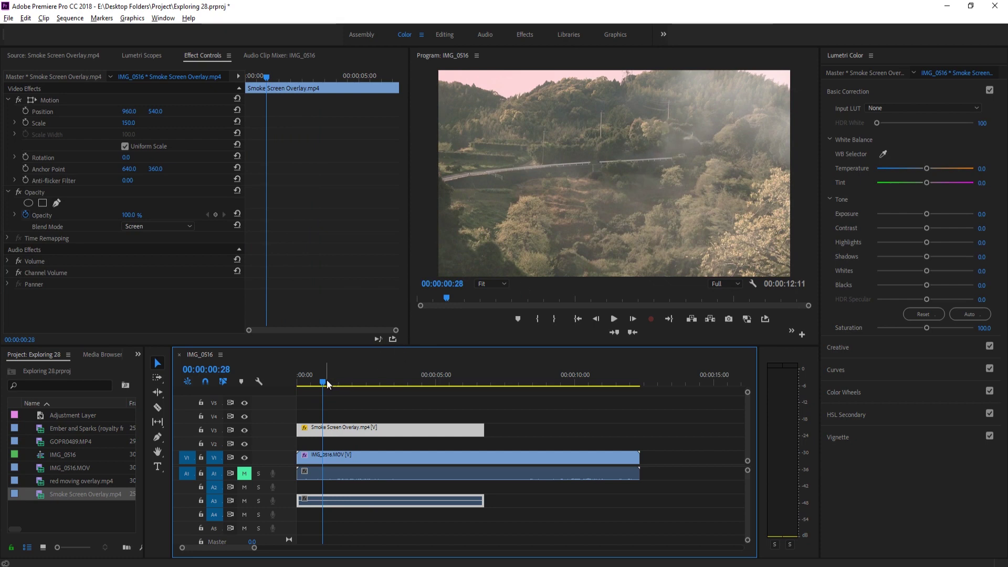
pyautogui.moveTo(327, 381); pyautogui.dragTo(491, 382)
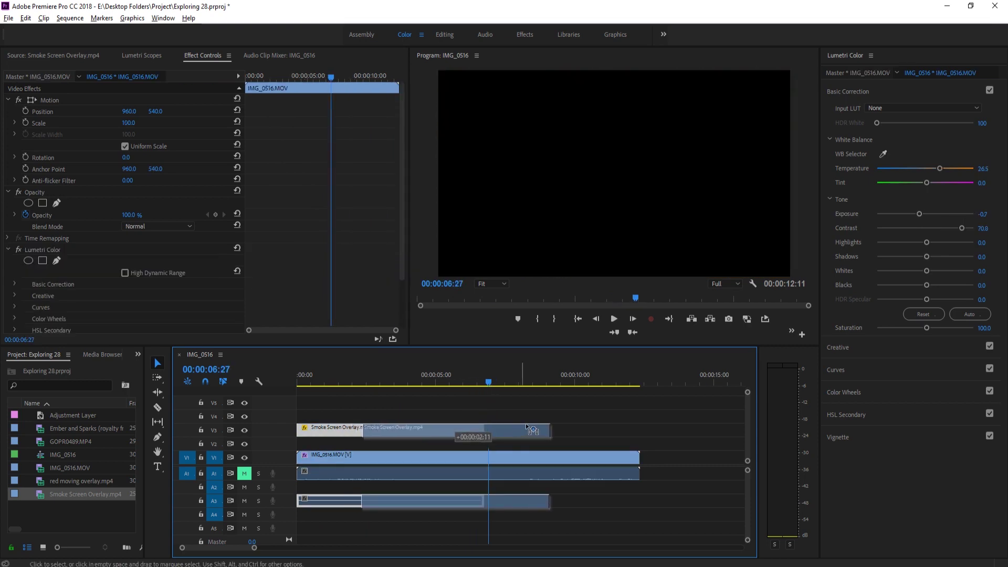
# Move the smoke overlay clip back to the start of the sequence
pyautogui.moveTo(532, 431); pyautogui.dragTo(542, 430)
pyautogui.moveTo(490, 380); pyautogui.dragTo(466, 390)
pyautogui.moveTo(415, 429); pyautogui.dragTo(341, 429)
pyautogui.moveTo(336, 378); pyautogui.dragTo(392, 395)
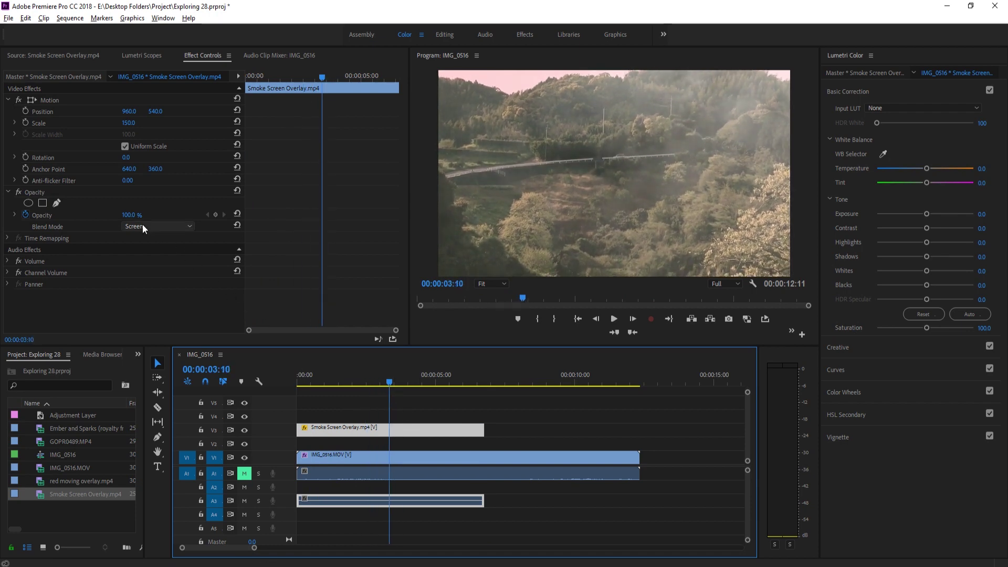
# Keyframe the smoke overlay's opacity at 24%, then raise it to 38%
pyautogui.click(129, 215)
pyautogui.write('6')
pyautogui.press('Return')
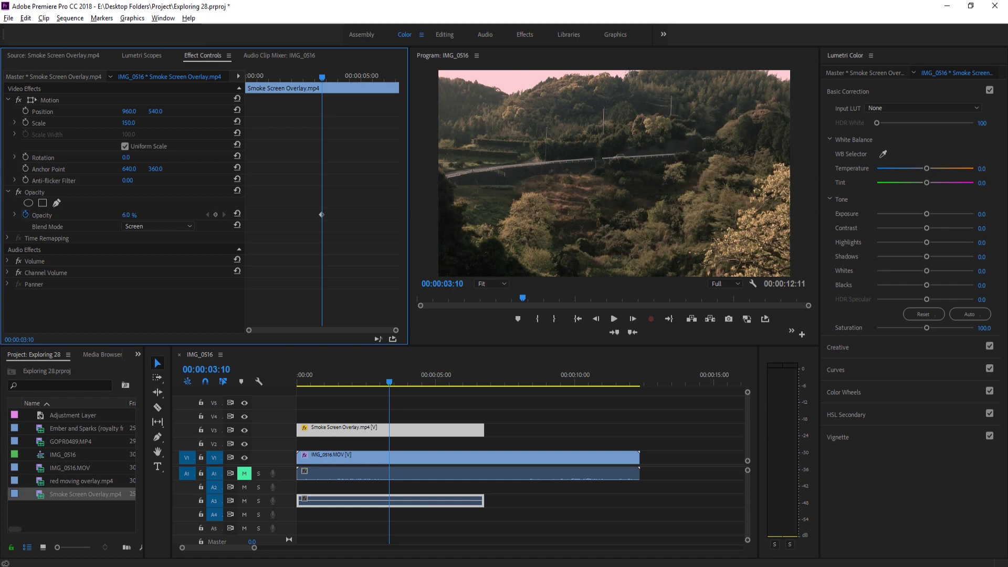
pyautogui.write('24')
pyautogui.press('Return')
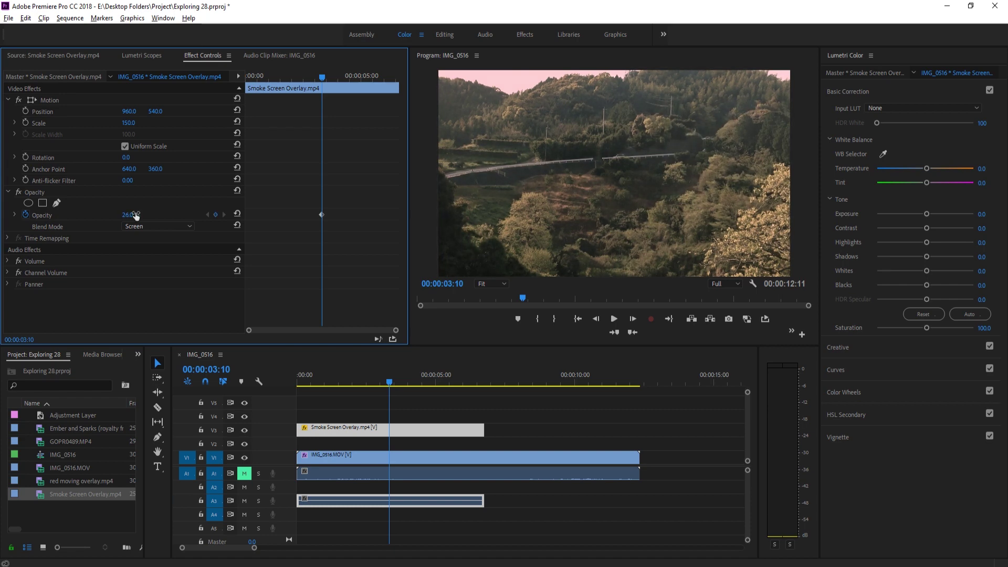
pyautogui.moveTo(332, 386); pyautogui.dragTo(385, 376)
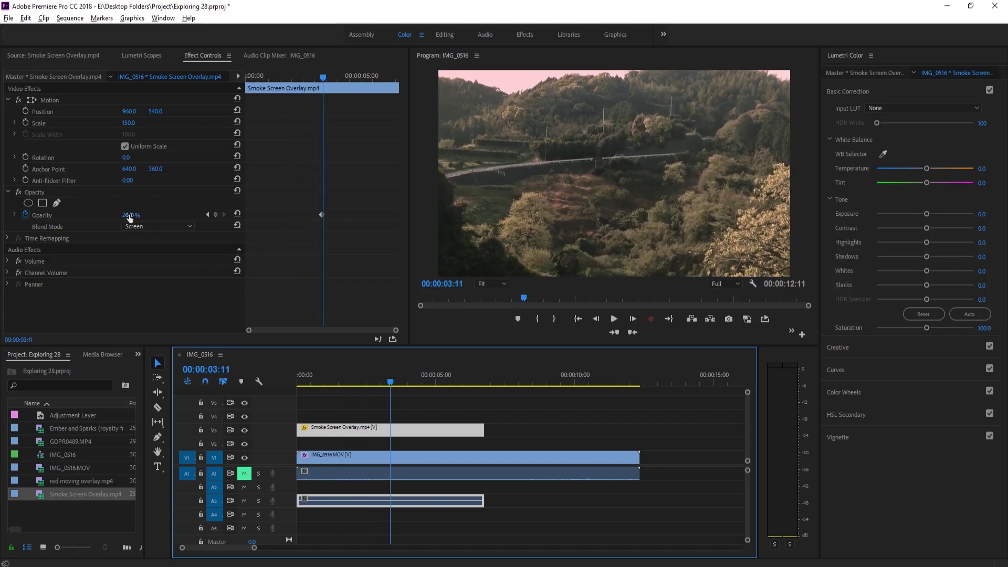
pyautogui.moveTo(129, 214); pyautogui.dragTo(133, 215)
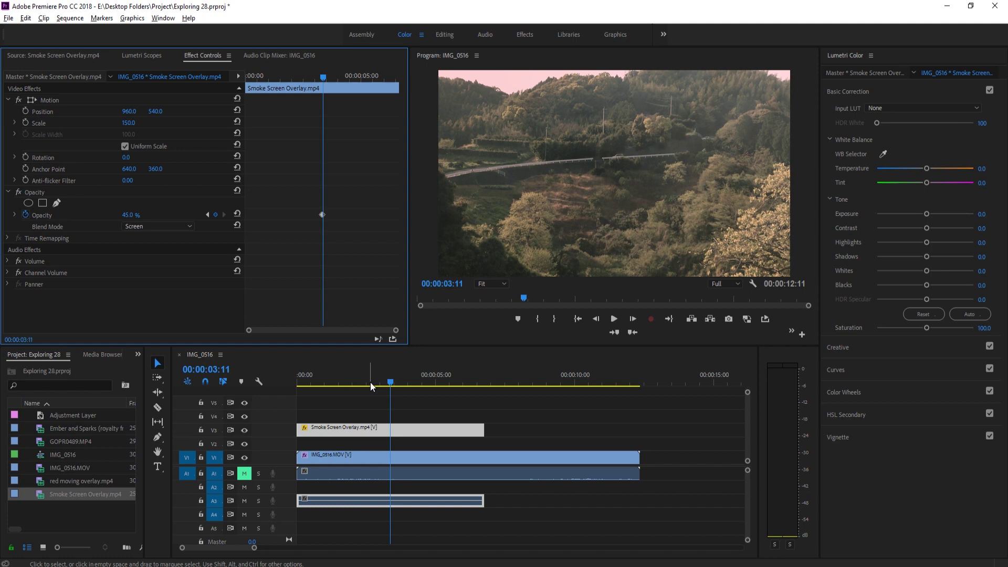
# Play the sequence around one to three seconds to review the smoke opacity
pyautogui.moveTo(370, 383)
pyautogui.mouseDown()
pyautogui.moveTo(292, 379)
pyautogui.moveTo(433, 379)
pyautogui.moveTo(382, 386)
pyautogui.mouseUp()
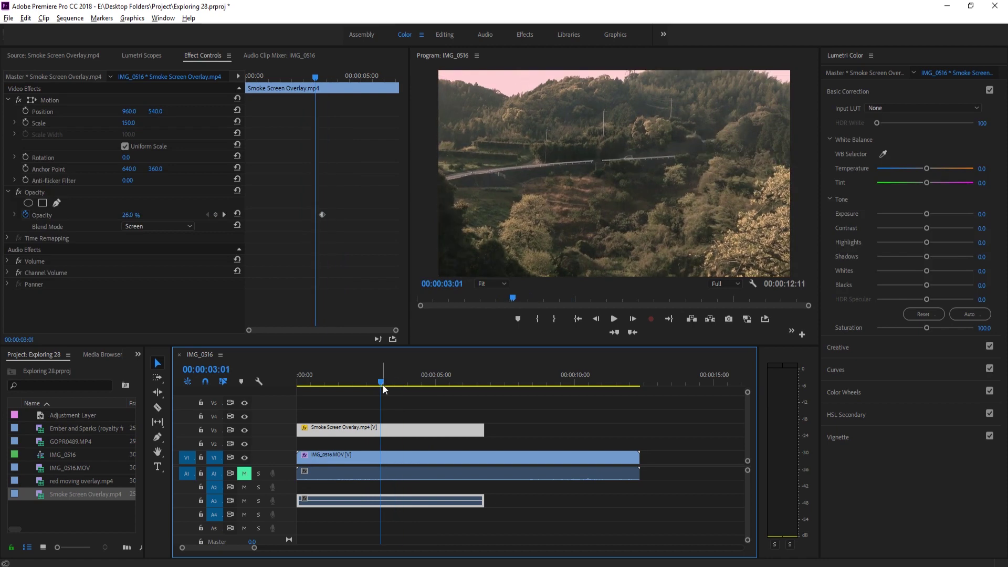
pyautogui.press('b')
pyautogui.press('space')
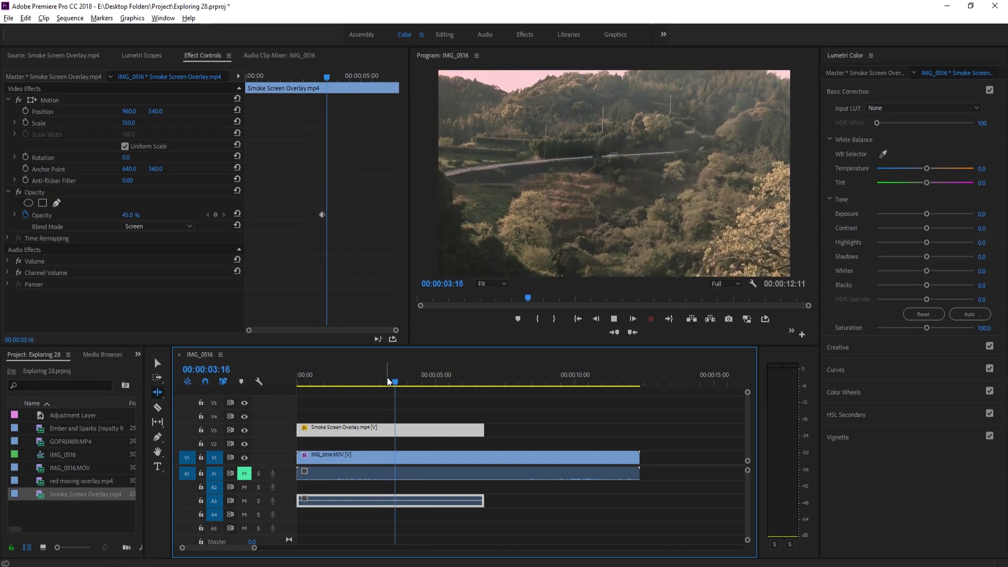
pyautogui.press('space')
pyautogui.moveTo(405, 390); pyautogui.dragTo(333, 409)
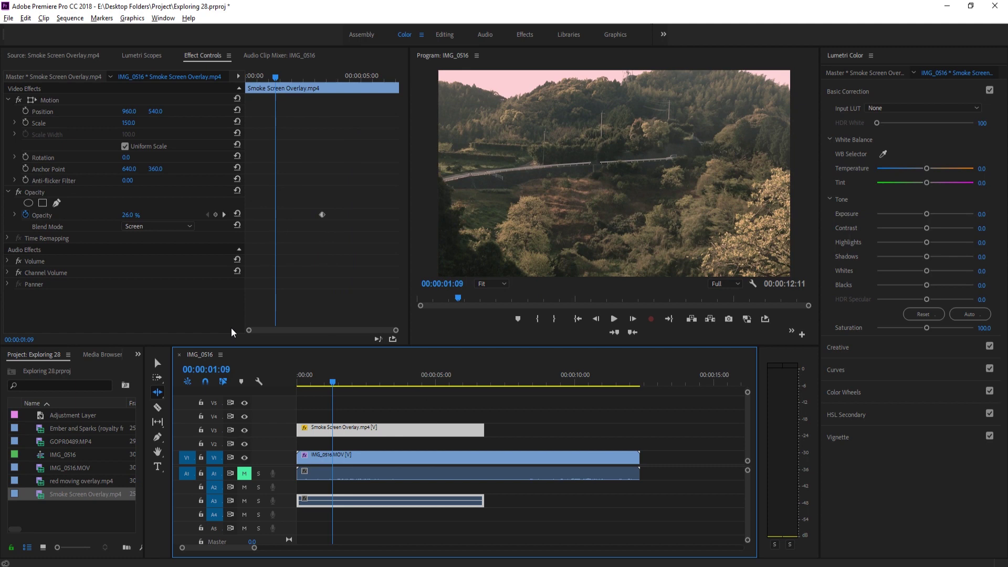
# Warm the smoke overlay's colour temperature to 58.9
pyautogui.click(164, 361)
pyautogui.click(161, 361)
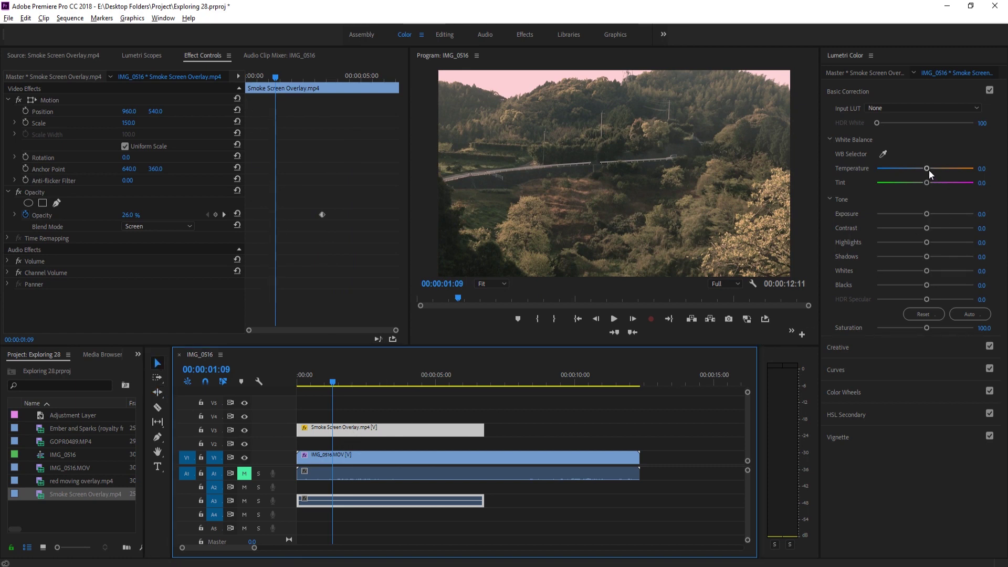
pyautogui.moveTo(928, 169); pyautogui.dragTo(953, 169)
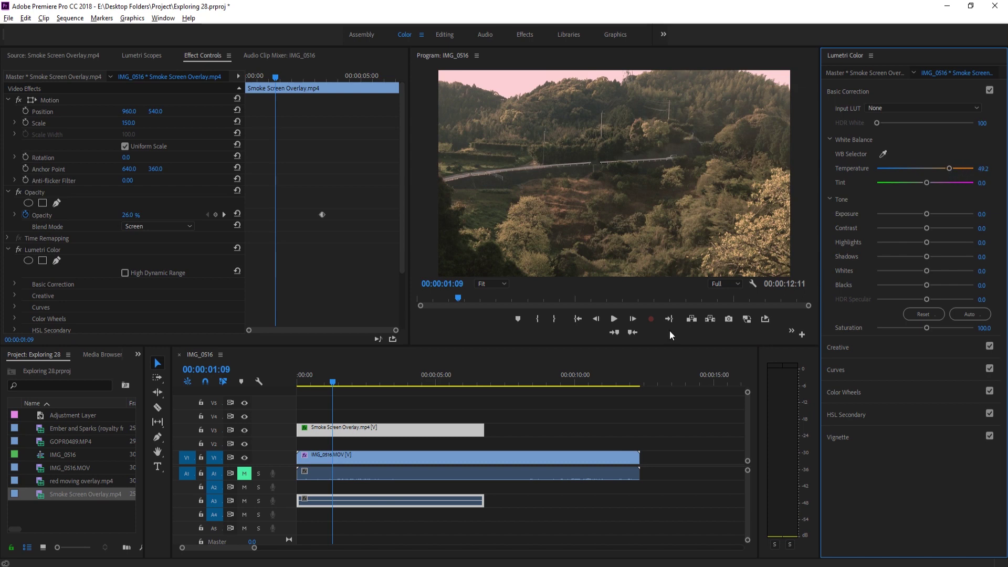
# Keyframe the smoke opacity up to 32%, then place red moving overlay.mp4 above it
pyautogui.moveTo(319, 388)
pyautogui.mouseDown()
pyautogui.moveTo(399, 386)
pyautogui.moveTo(315, 390)
pyautogui.moveTo(337, 391)
pyautogui.mouseUp()
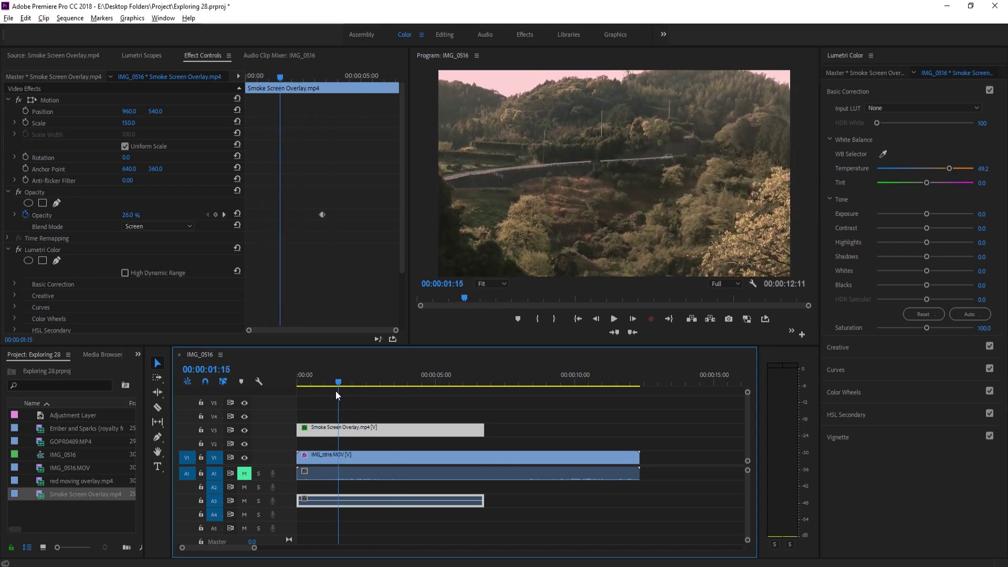
pyautogui.moveTo(127, 215); pyautogui.dragTo(155, 358)
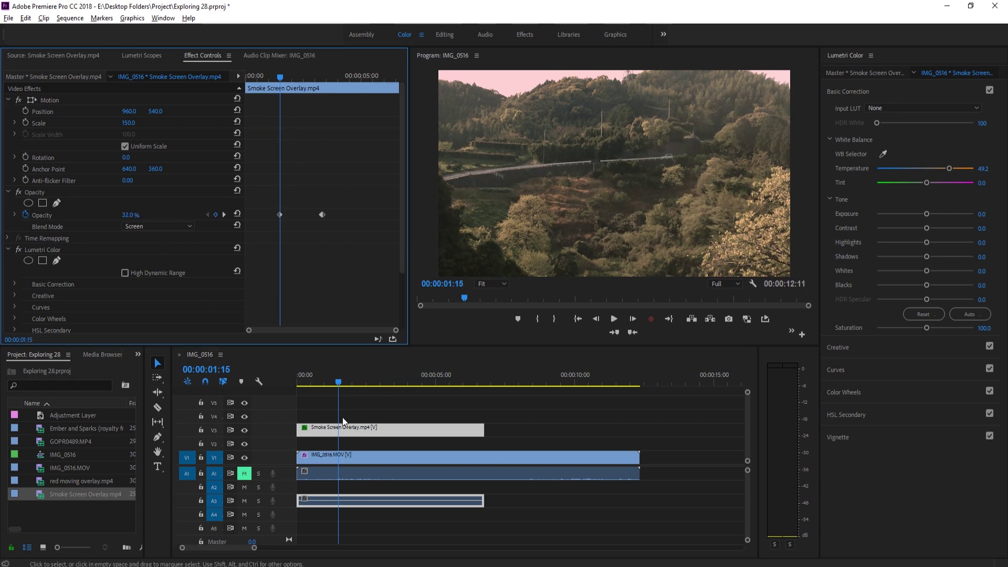
pyautogui.moveTo(337, 374)
pyautogui.mouseDown()
pyautogui.moveTo(324, 374)
pyautogui.moveTo(344, 374)
pyautogui.moveTo(334, 374)
pyautogui.mouseUp()
pyautogui.moveTo(81, 481); pyautogui.dragTo(301, 420)
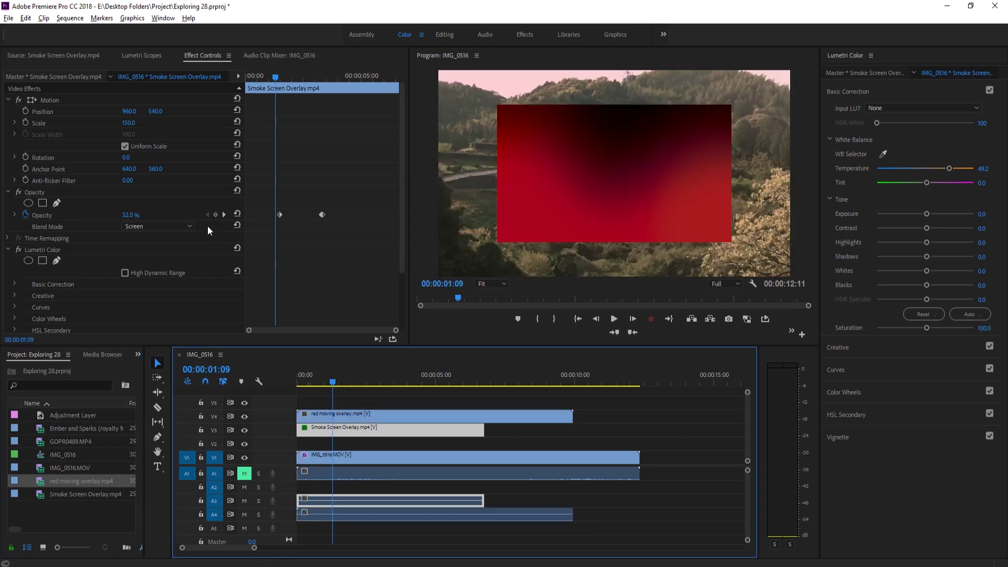
# Scale the red moving overlay to 156 and set its blend mode to Screen
pyautogui.click(317, 418)
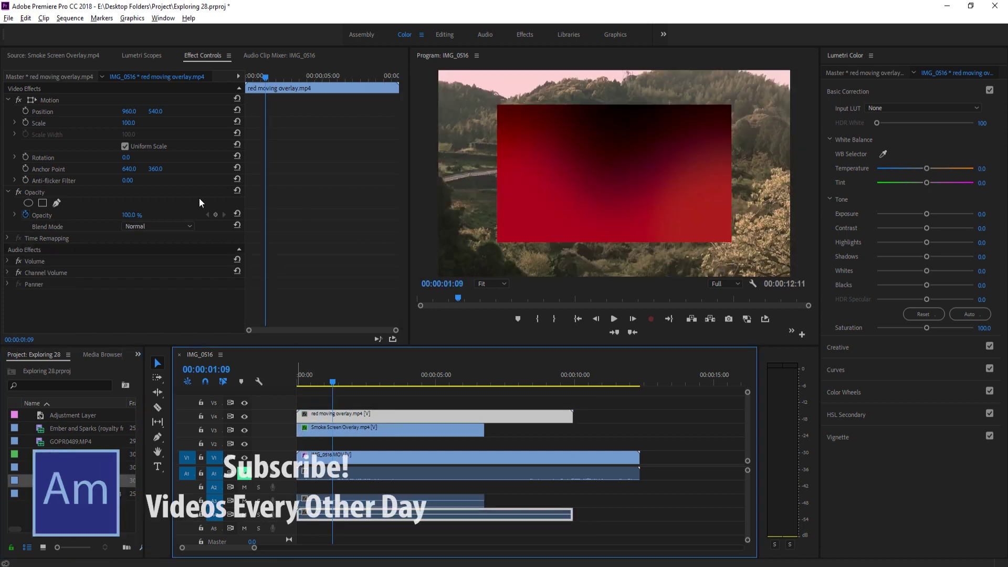
pyautogui.click(131, 220)
pyautogui.moveTo(128, 122); pyautogui.dragTo(168, 123)
pyautogui.click(153, 227)
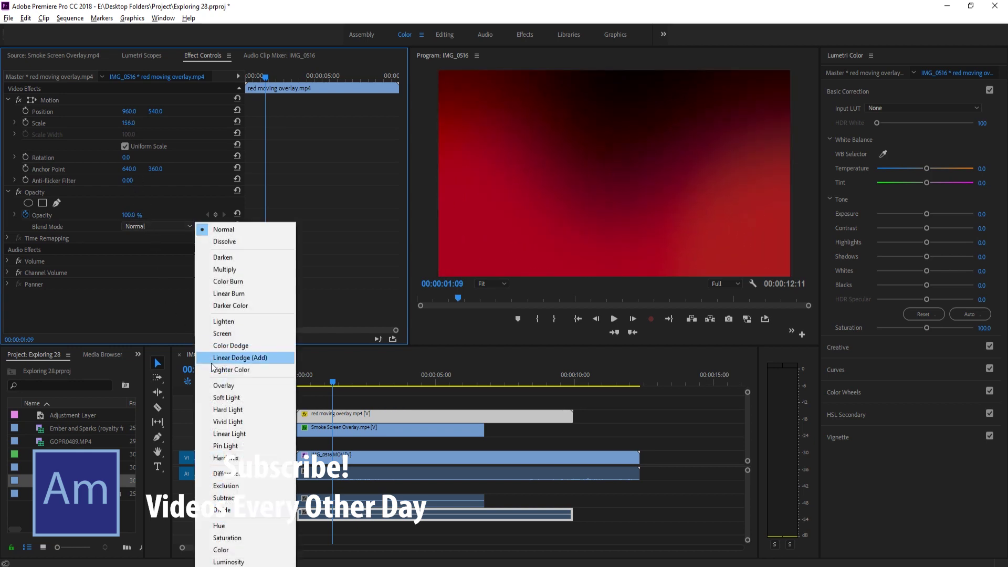
pyautogui.click(220, 334)
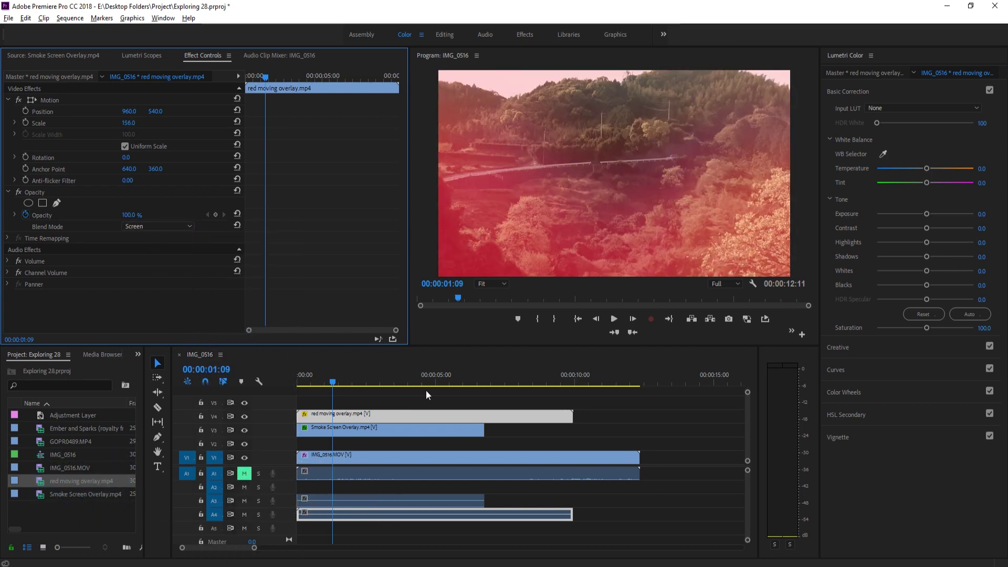
# Play the sequence from near the start to preview the red overlay
pyautogui.click(316, 383)
pyautogui.press('space')
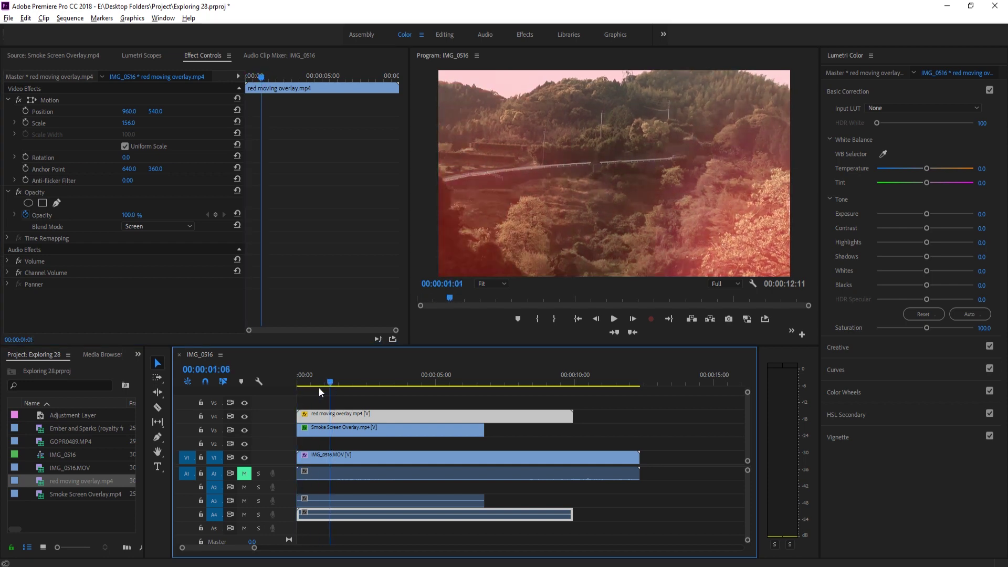
pyautogui.press('Home')
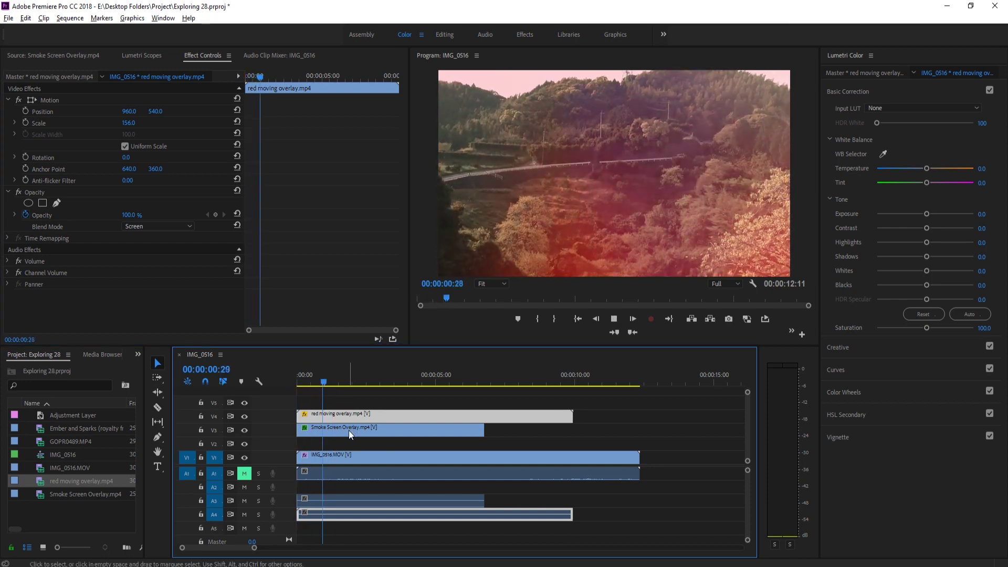
# Slow the red overlay clip to 30% speed
pyautogui.rightClick(348, 415)
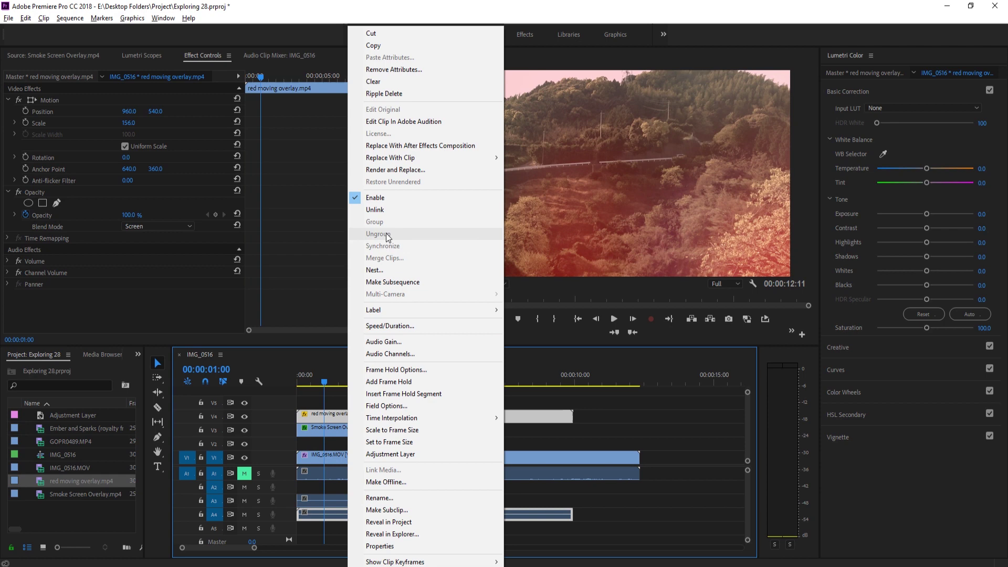
pyautogui.click(420, 326)
pyautogui.write('30')
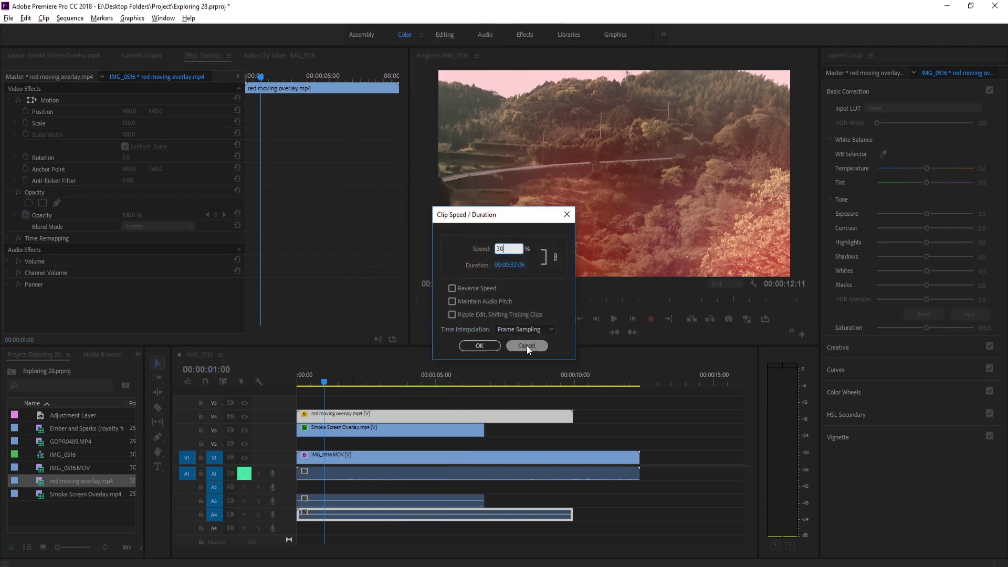
pyautogui.click(488, 345)
# Turn on Frame Blending for the slowed red overlay and preview it
pyautogui.rightClick(403, 418)
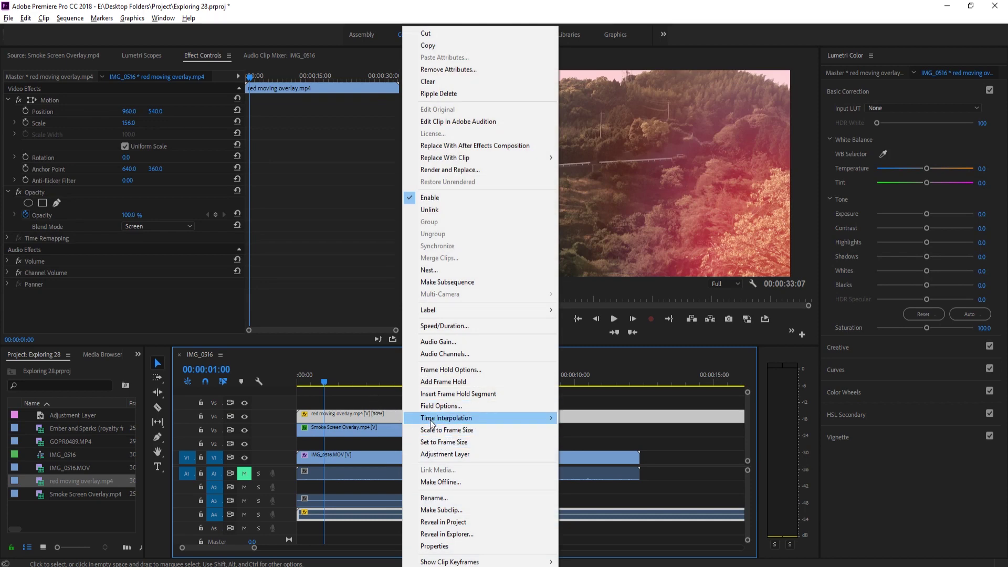
pyautogui.moveTo(430, 420)
pyautogui.click(382, 428)
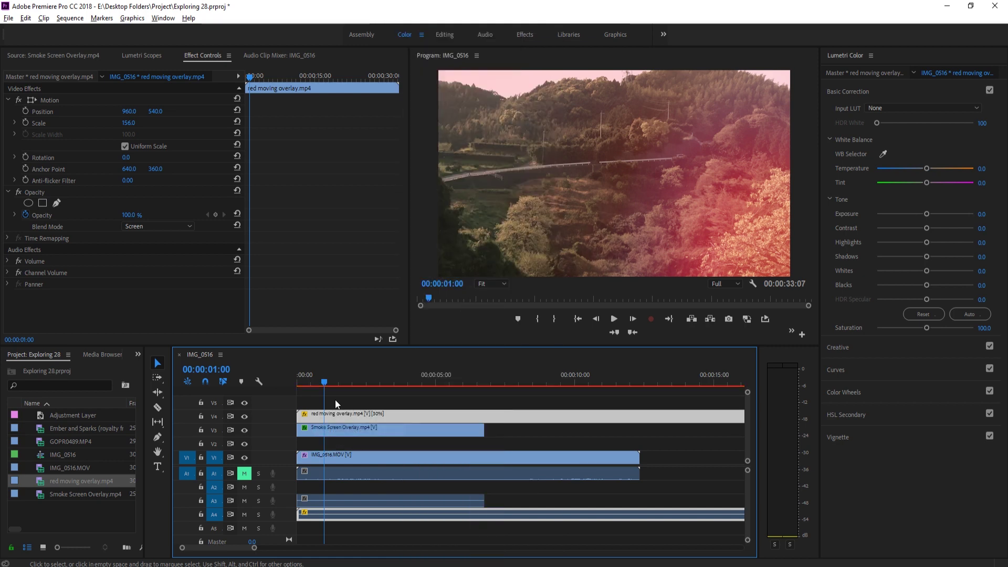
pyautogui.moveTo(330, 379); pyautogui.dragTo(282, 392)
pyautogui.press('space')
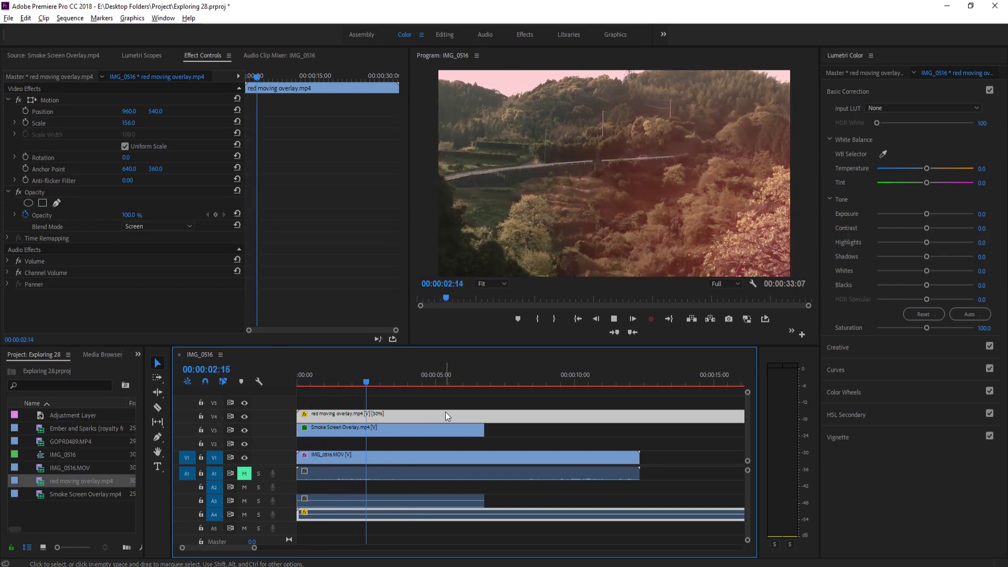
pyautogui.press('space')
# Keyframe the red overlay's opacity to 0% then 25%, and play from the start
pyautogui.moveTo(145, 220); pyautogui.dragTo(87, 220)
pyautogui.click(130, 215)
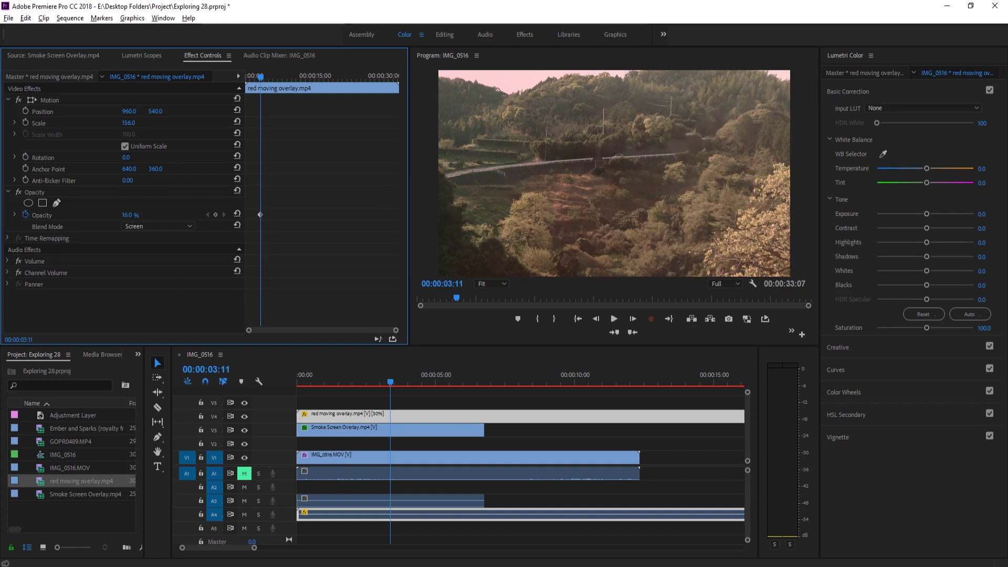
pyautogui.write('25')
pyautogui.press('Return')
pyautogui.click(323, 403)
pyautogui.press('Home')
pyautogui.press('space')
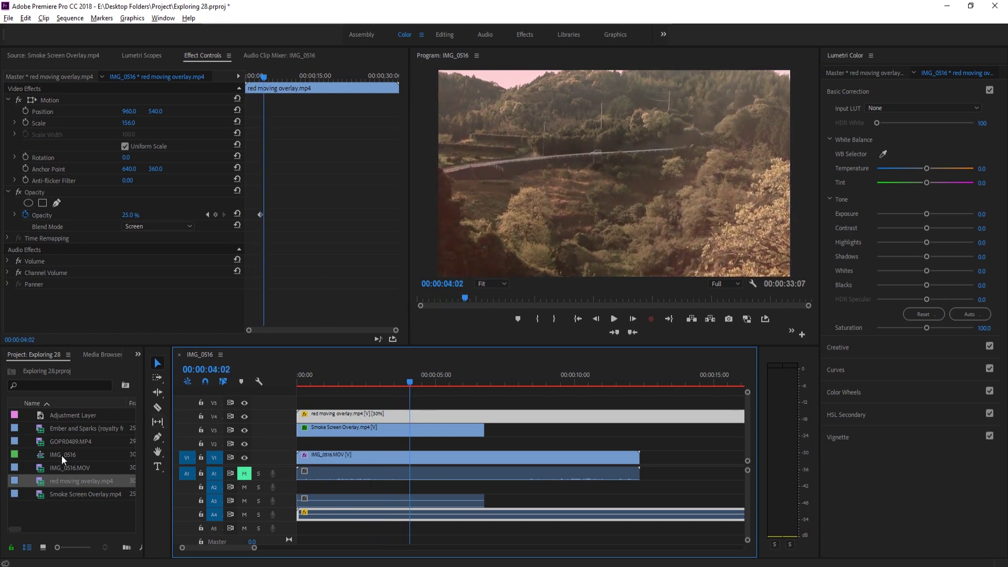
# Put the Ember and Sparks clip on V5 at scale 160 with Screen blend mode
pyautogui.moveTo(64, 428); pyautogui.dragTo(295, 406)
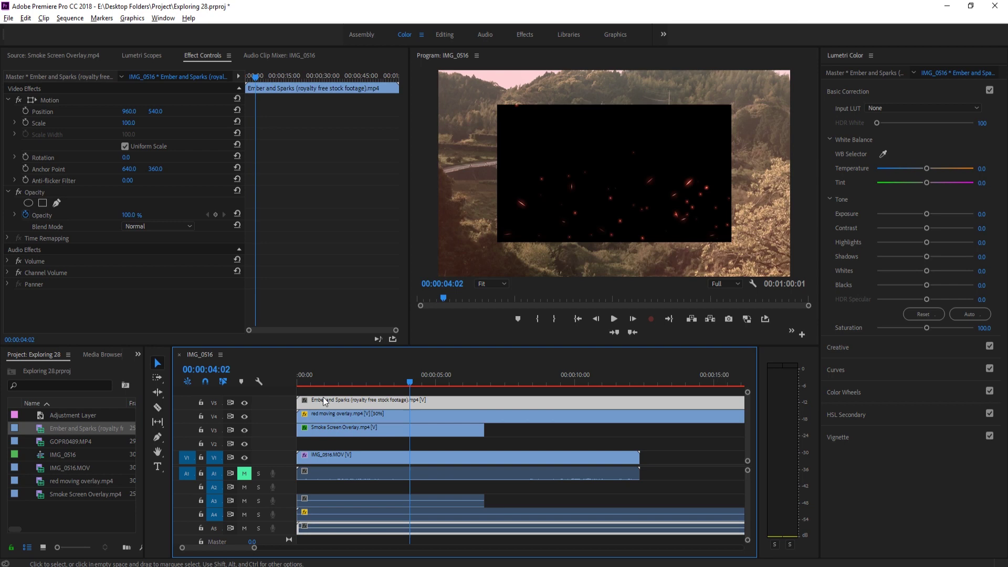
pyautogui.moveTo(130, 126); pyautogui.dragTo(161, 126)
pyautogui.click(158, 227)
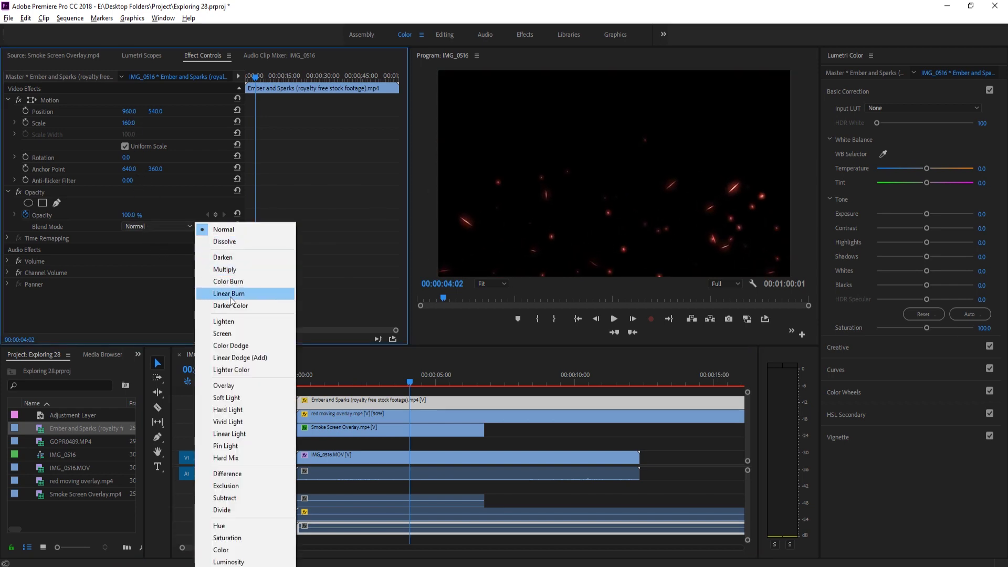
pyautogui.click(219, 335)
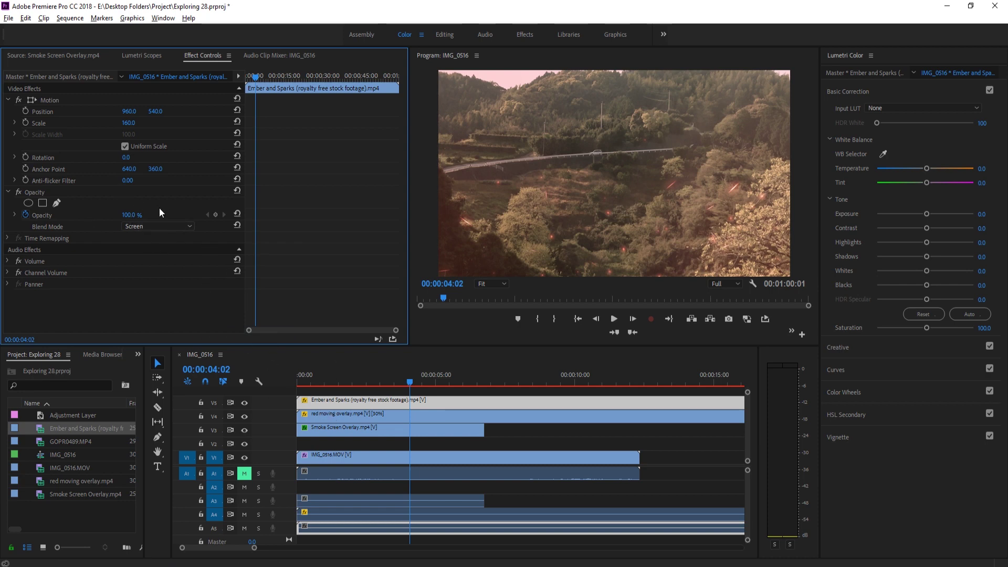
# Play the sequence from the start to preview the embers, then select the red overlay clip
pyautogui.click(293, 380)
pyautogui.press('space')
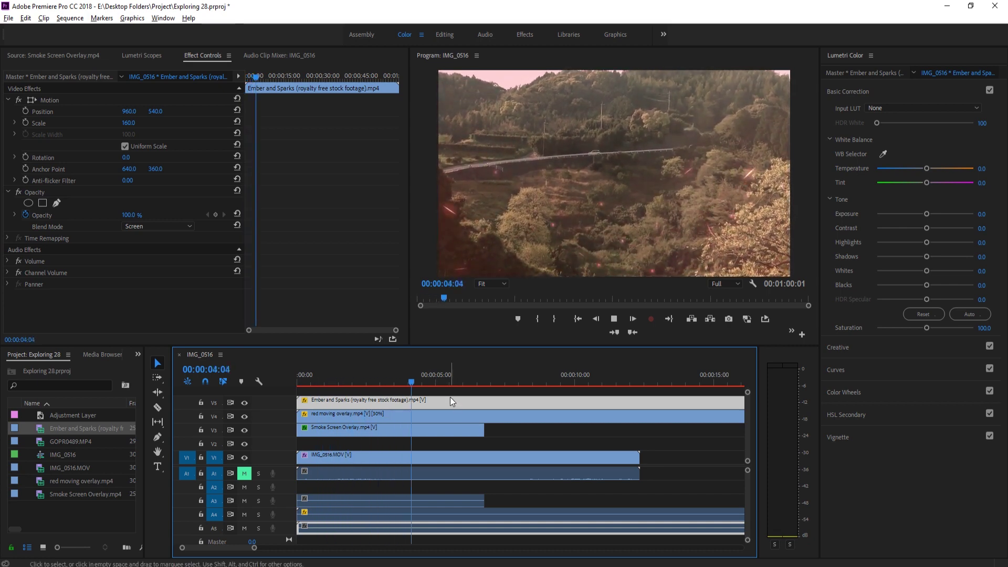
pyautogui.click(350, 416)
# Add a 12% opacity keyframe to the red moving overlay at the playhead
pyautogui.click(129, 215)
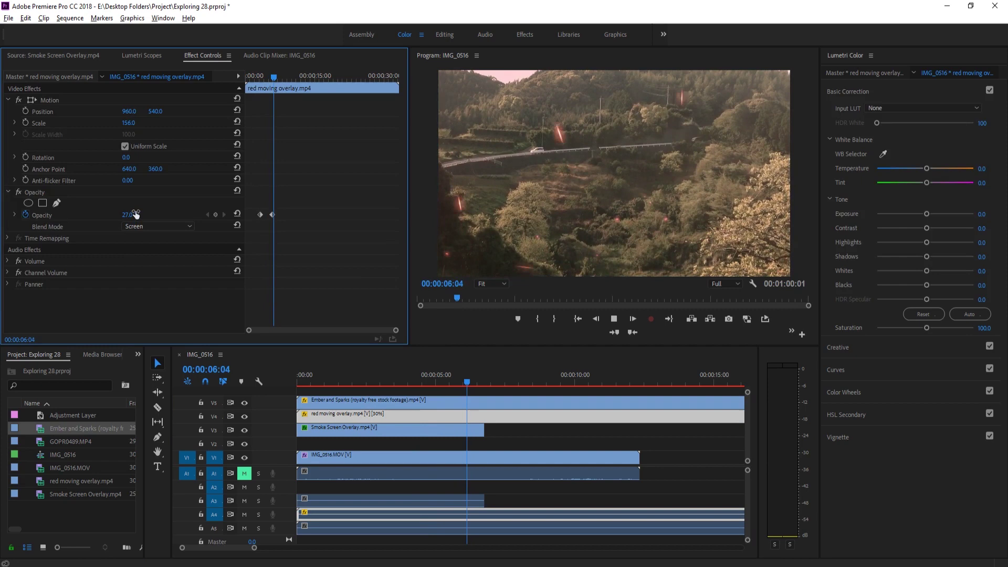
pyautogui.write('12')
pyautogui.press('Return')
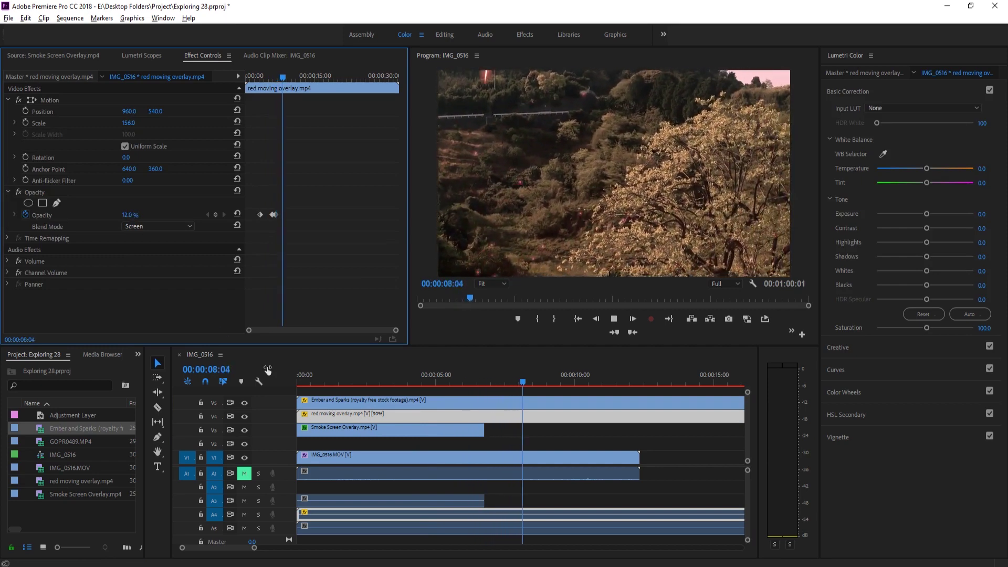
# Replay the sequence from an earlier point to review the opacity fade
pyautogui.moveTo(362, 382); pyautogui.dragTo(305, 382)
pyautogui.press('space')
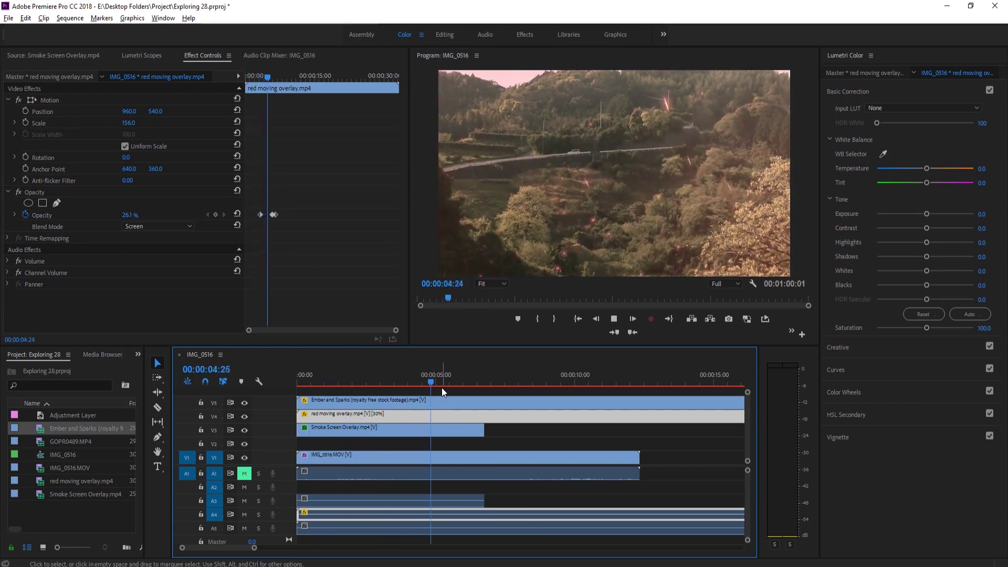
pyautogui.press('space')
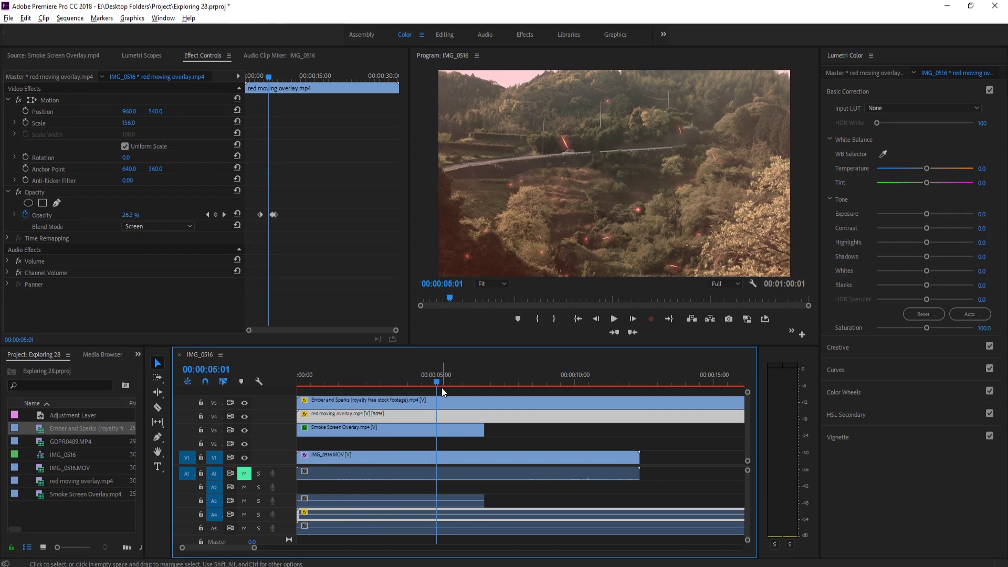